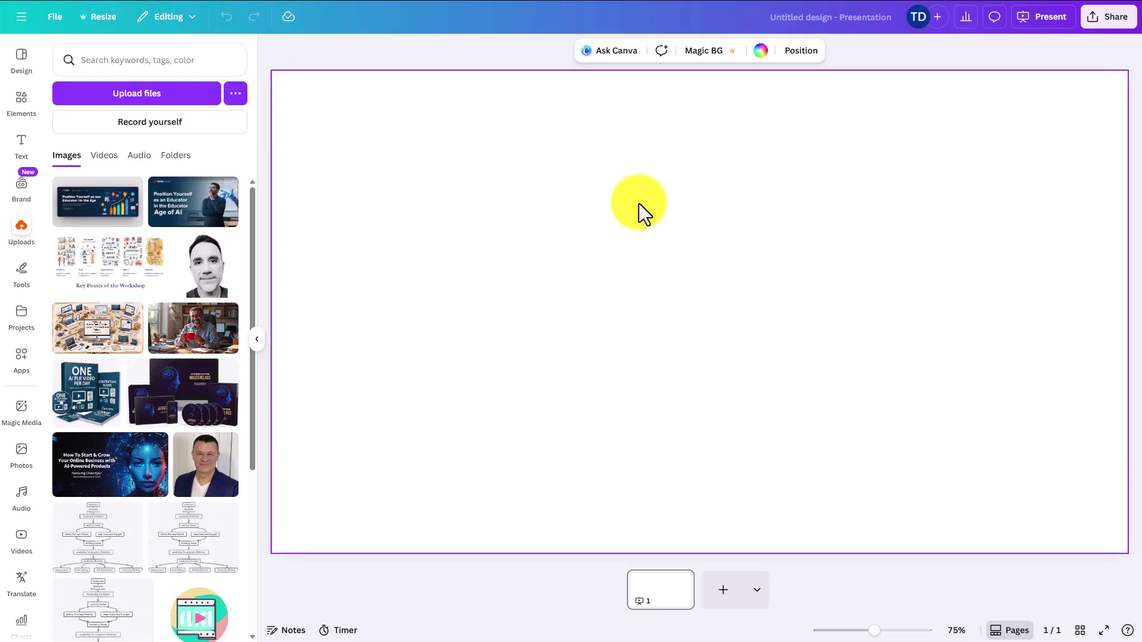
- Open the uploaded 'The Systemic Profitability Framework' design from Uploads > Designs in a new tab
{"action": "left_click", "coordinate": [54, 21]}
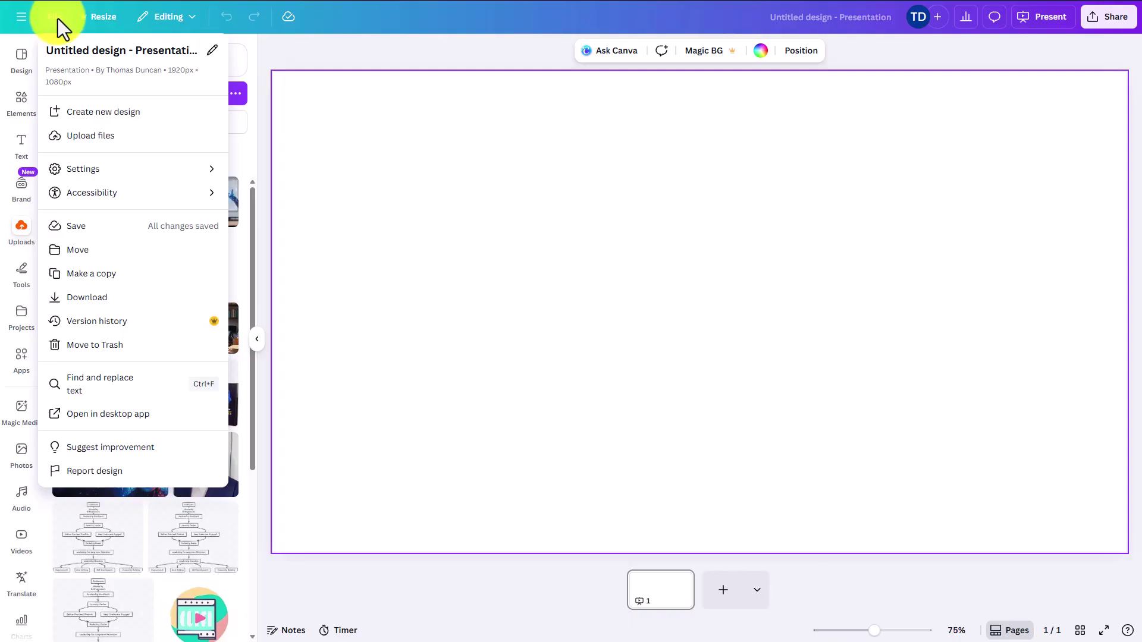
{"action": "left_click", "coordinate": [103, 143]}
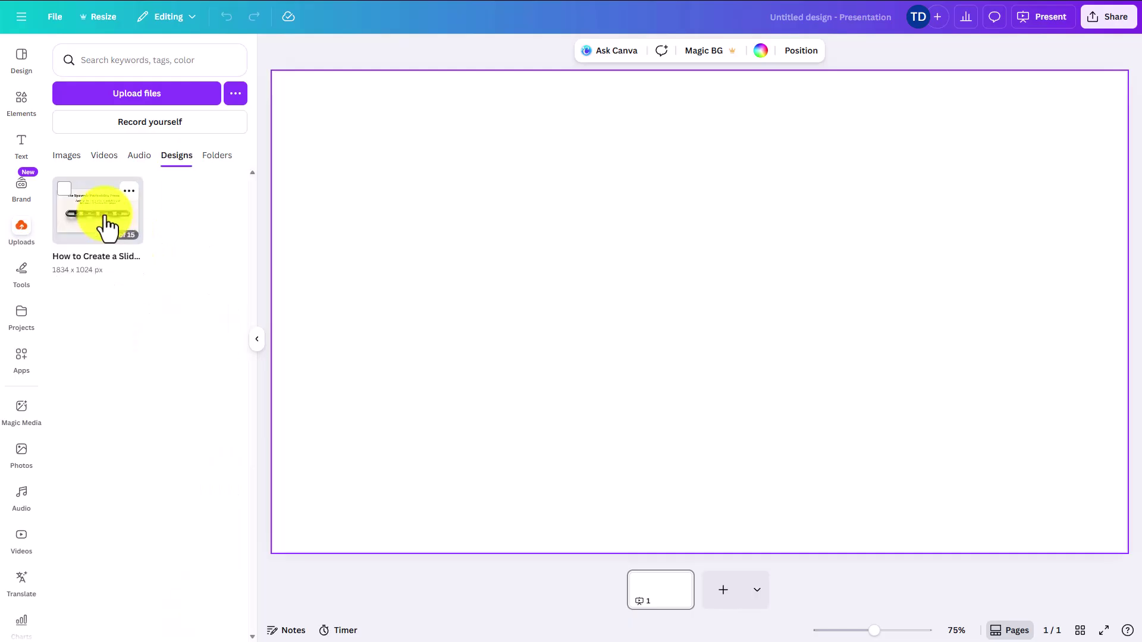
{"action": "left_click", "coordinate": [127, 191]}
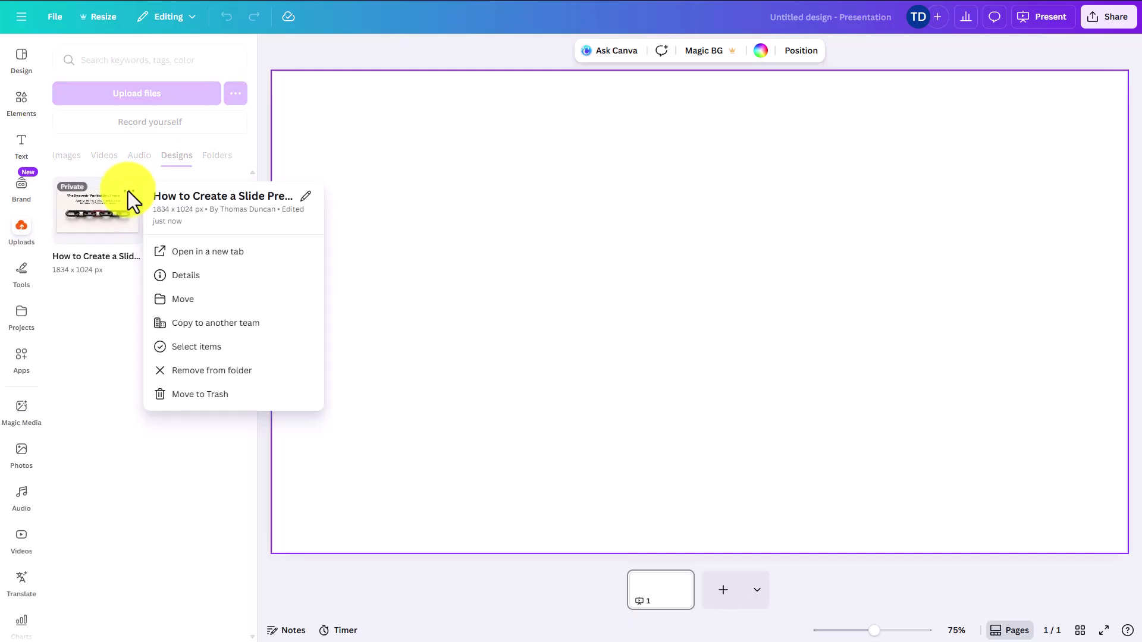
{"action": "left_click", "coordinate": [204, 254]}
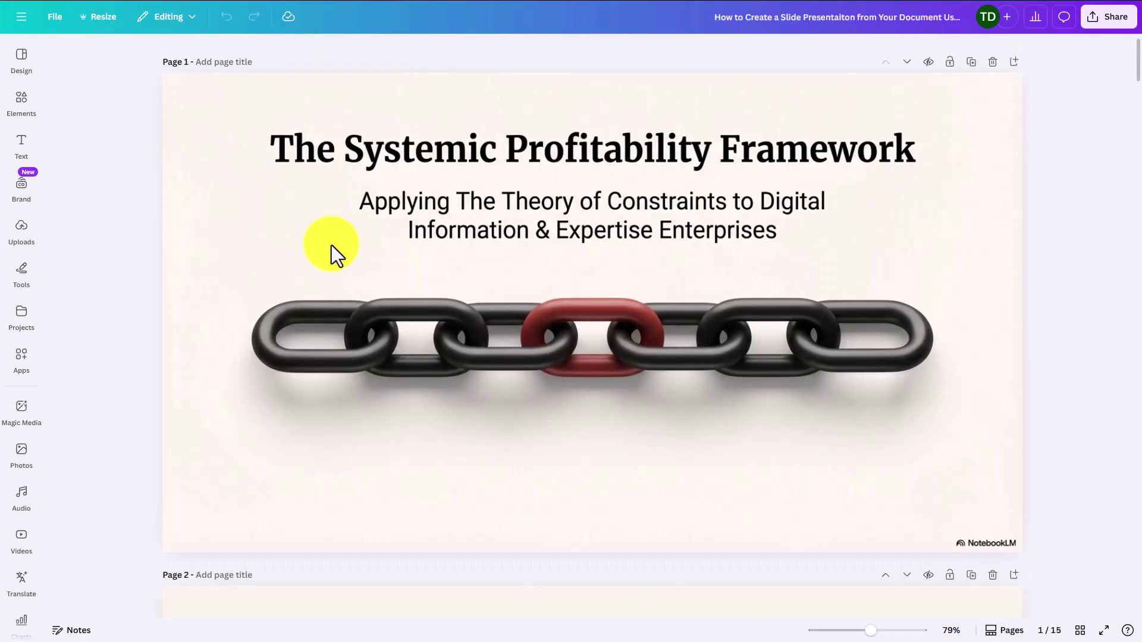
{"action": "scroll", "coordinate": [813, 170], "scroll_direction": "down", "scroll_amount": 15}
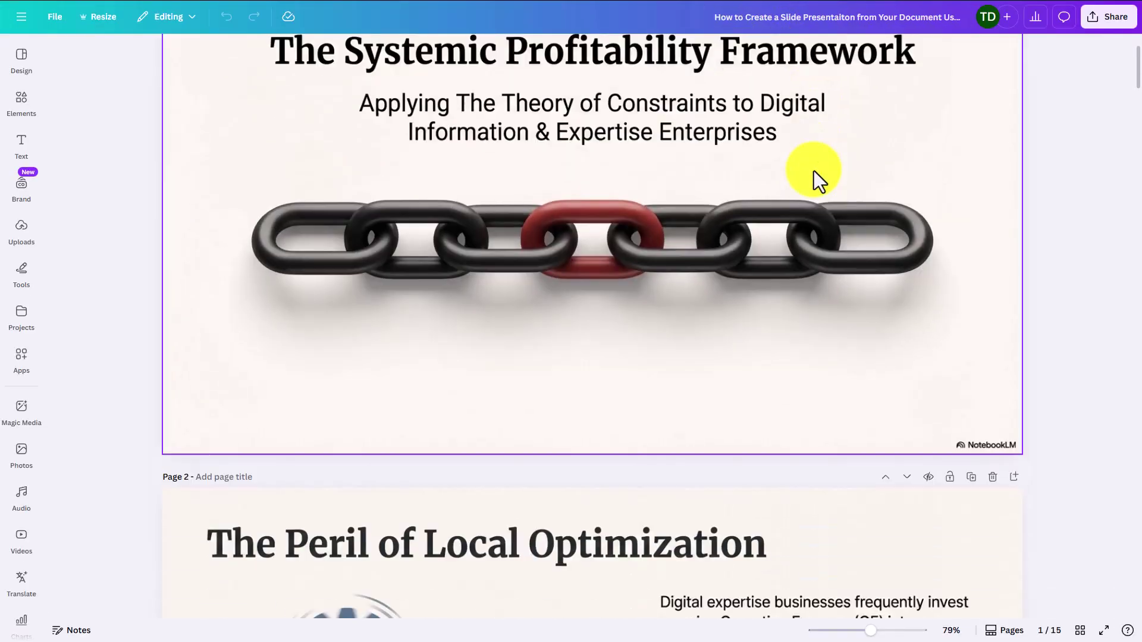
{"action": "scroll", "coordinate": [814, 170], "scroll_direction": "down", "scroll_amount": 20}
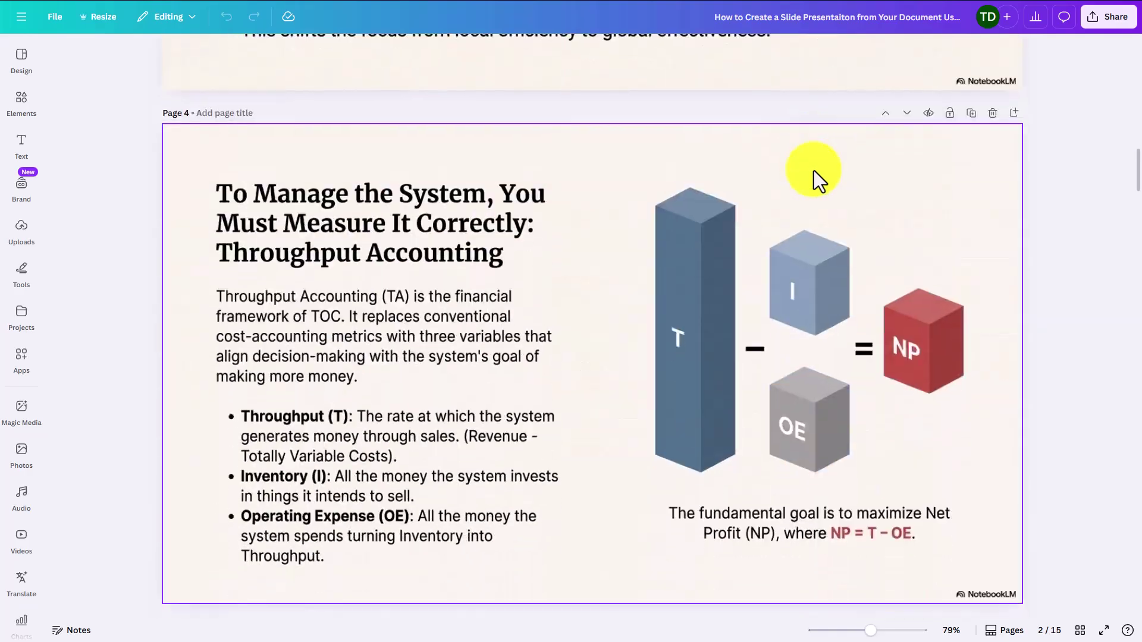
{"action": "scroll", "coordinate": [813, 167], "scroll_direction": "up", "scroll_amount": 20}
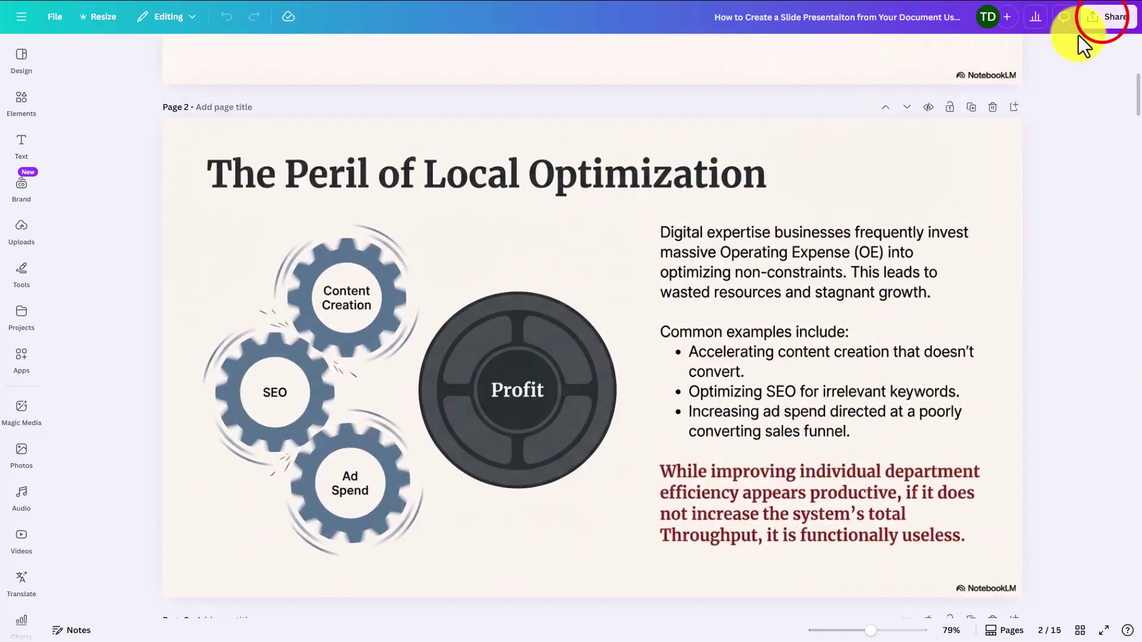
- Download all 15 pages as a PPTX file and open the downloaded file
{"action": "left_click", "coordinate": [1109, 17]}
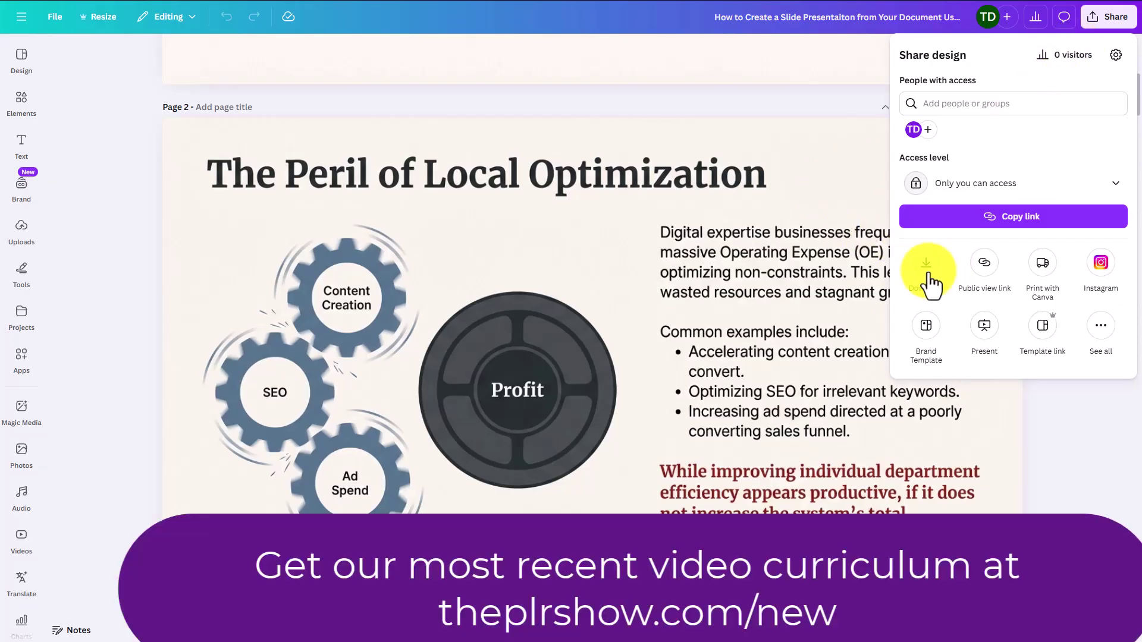
{"action": "left_click", "coordinate": [928, 277]}
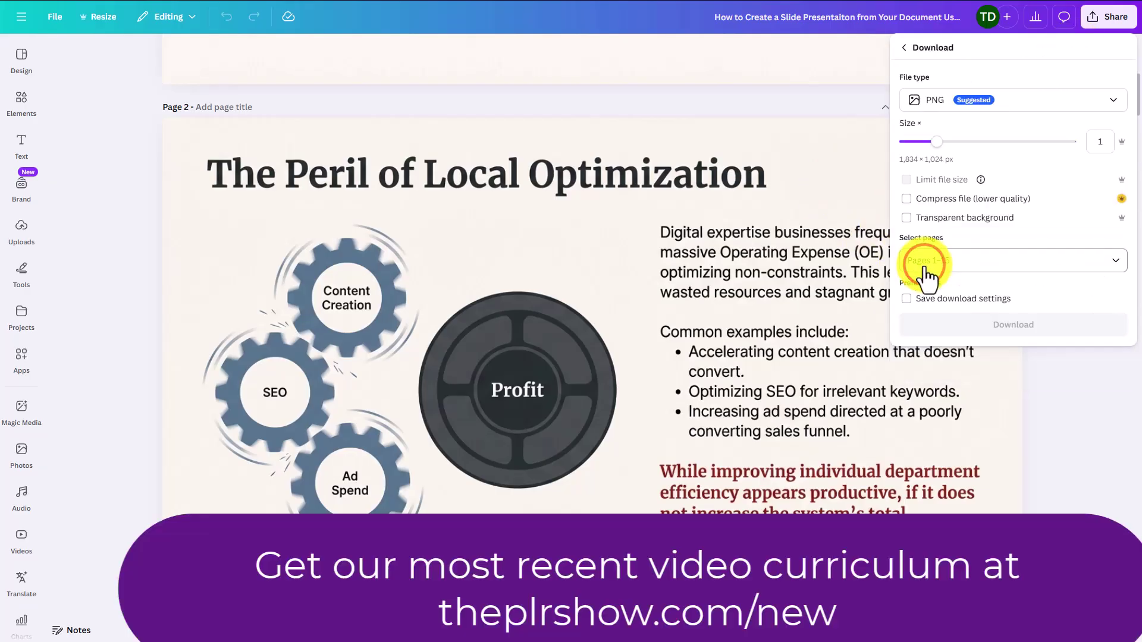
{"action": "left_click", "coordinate": [994, 107]}
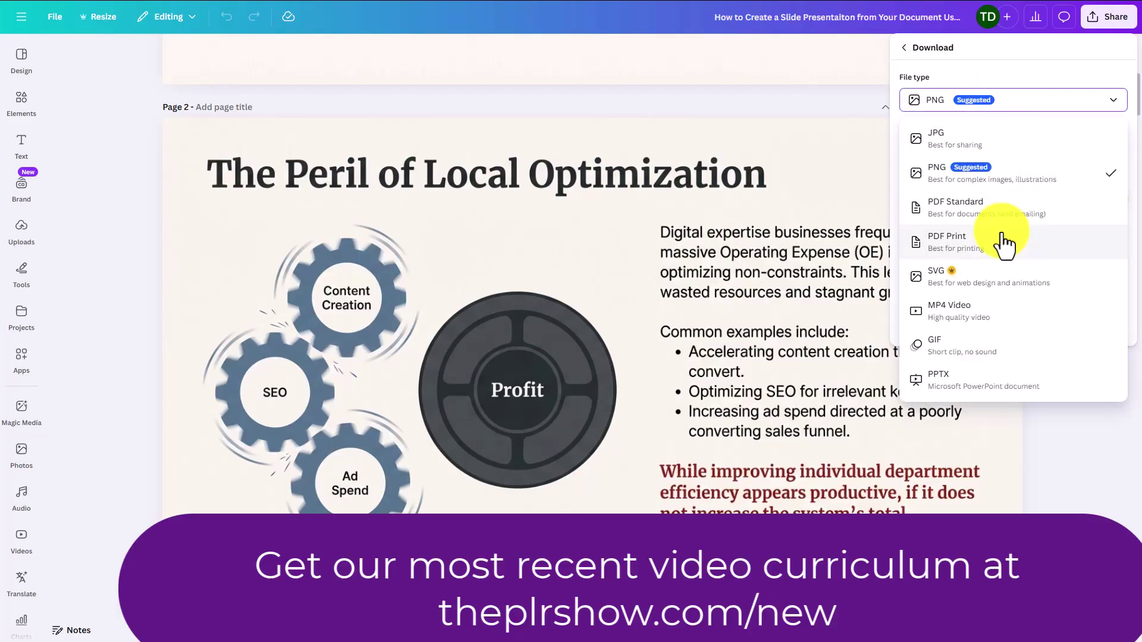
{"action": "left_click", "coordinate": [968, 383]}
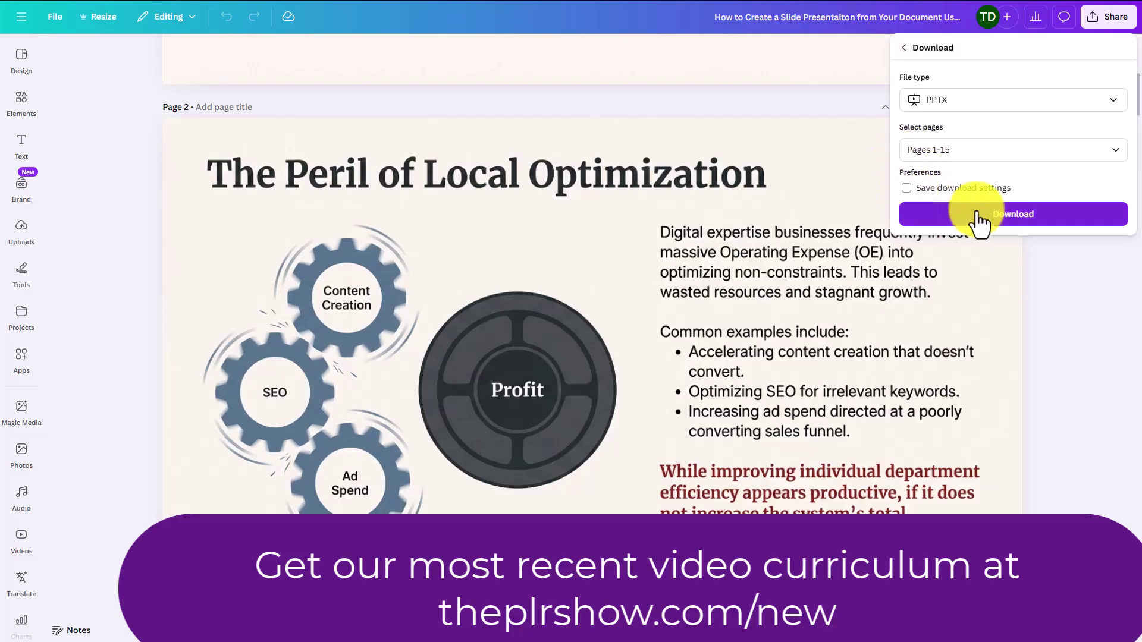
{"action": "left_click", "coordinate": [1005, 214]}
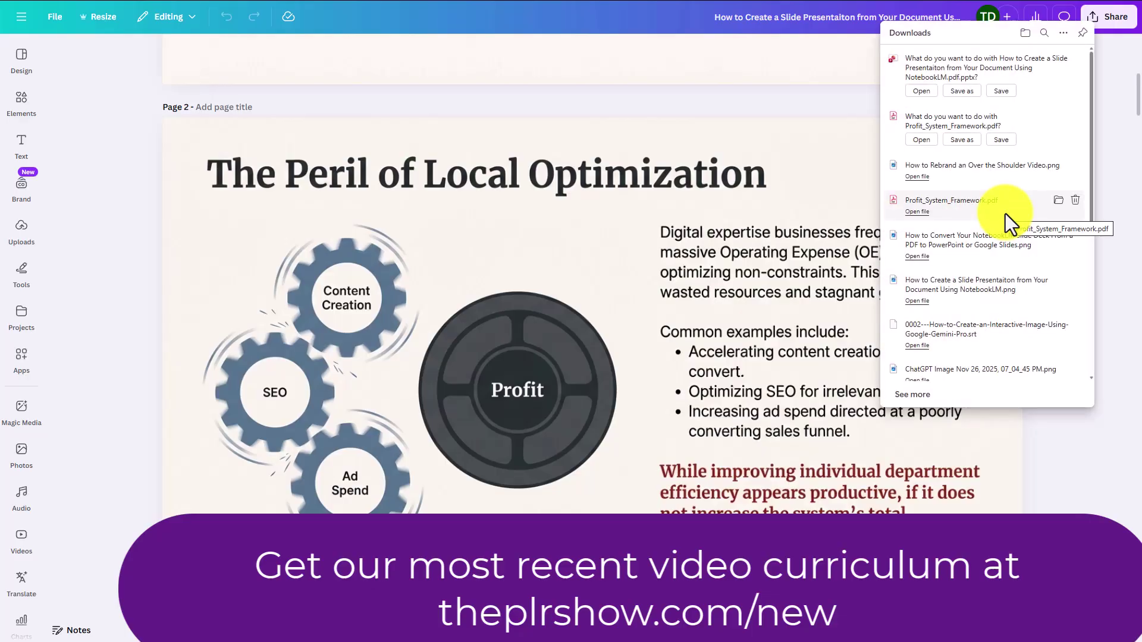
{"action": "left_click", "coordinate": [924, 91]}
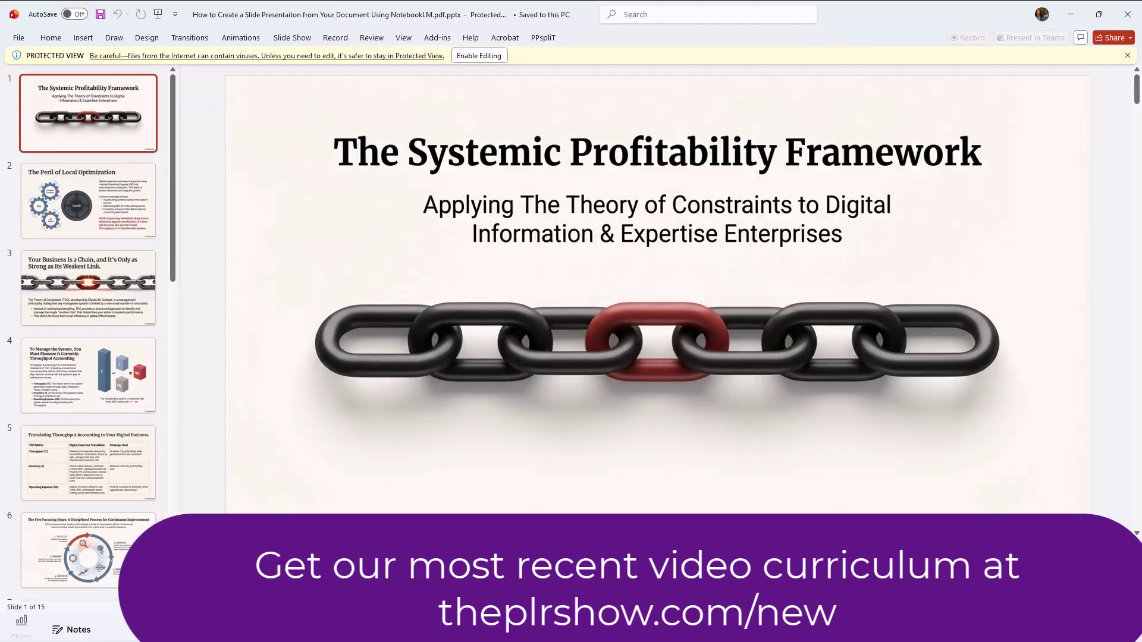
- Page through slides 2 to 9 of the converted deck in PowerPoint
{"action": "left_click", "coordinate": [110, 206]}
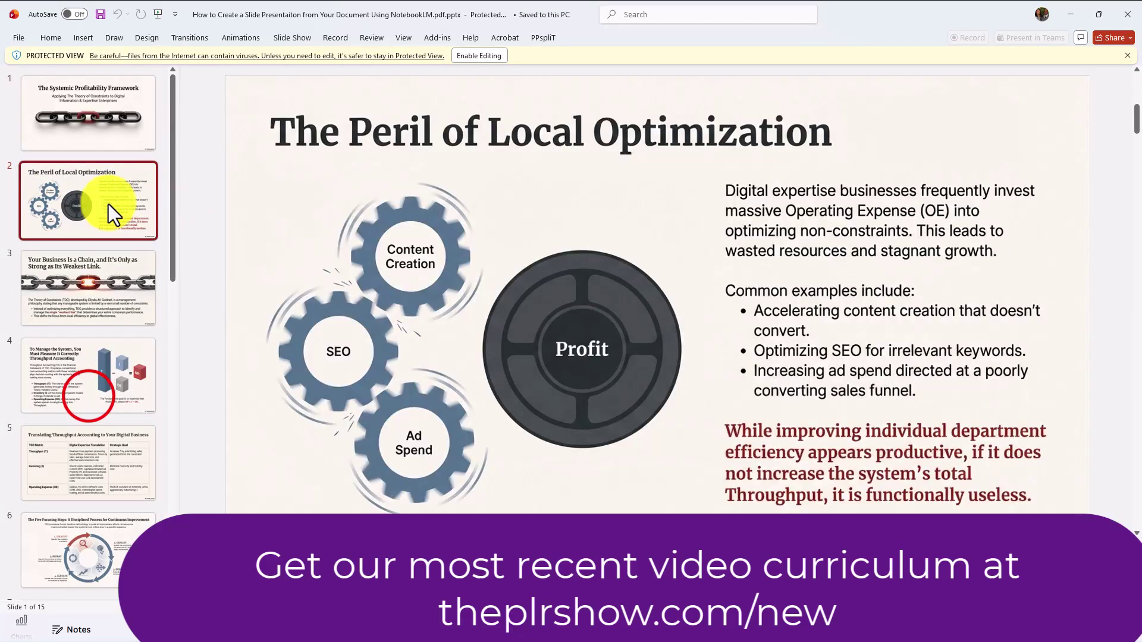
{"action": "left_click", "coordinate": [88, 395]}
{"action": "scroll", "coordinate": [86, 399], "scroll_direction": "down", "scroll_amount": 3}
{"action": "left_click", "coordinate": [86, 400]}
{"action": "scroll", "coordinate": [86, 333], "scroll_direction": "down", "scroll_amount": 5}
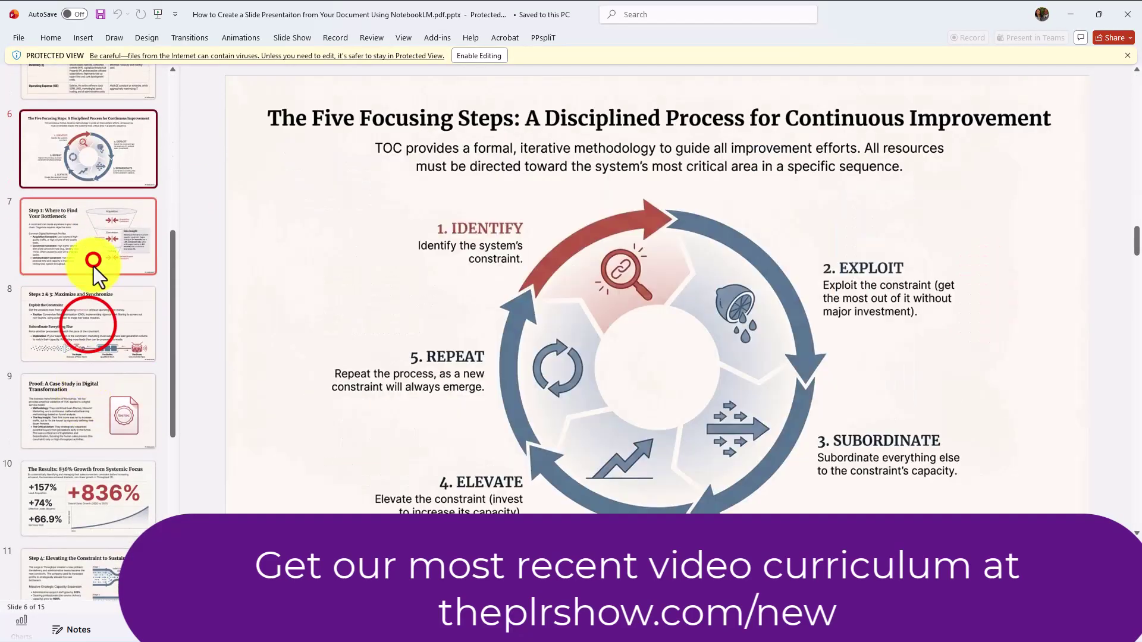
{"action": "left_click", "coordinate": [89, 265]}
{"action": "left_click", "coordinate": [88, 325]}
{"action": "left_click", "coordinate": [72, 410]}
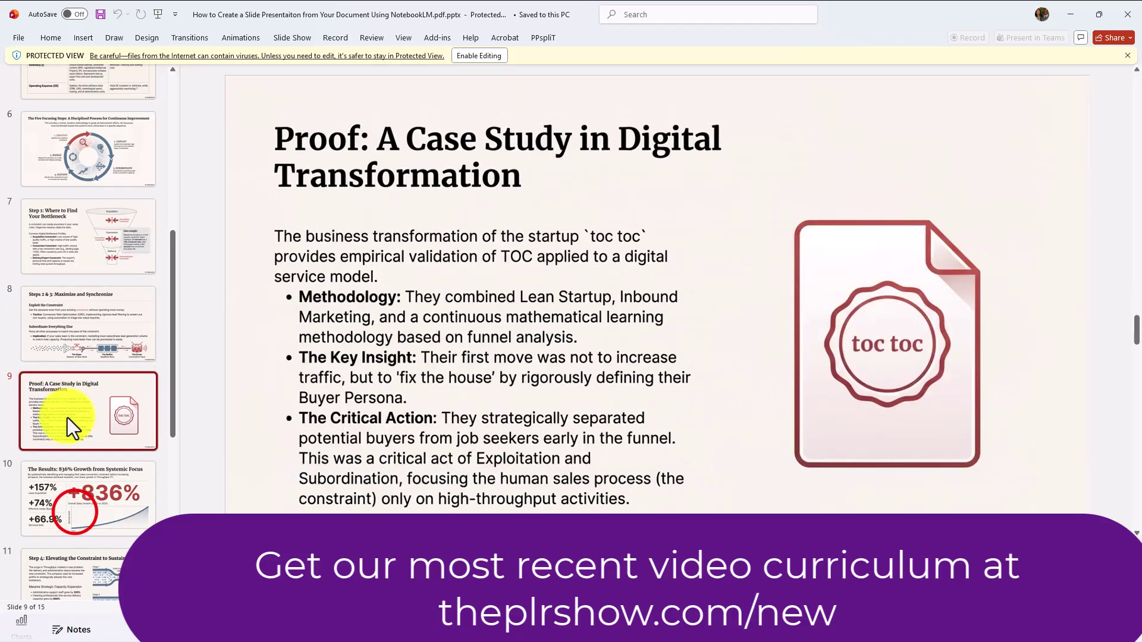
- Continue through slides 10 to 15, ending on The Ultimate Shift slide
{"action": "left_click", "coordinate": [76, 514]}
{"action": "scroll", "coordinate": [87, 452], "scroll_direction": "down", "scroll_amount": 3}
{"action": "left_click", "coordinate": [85, 433]}
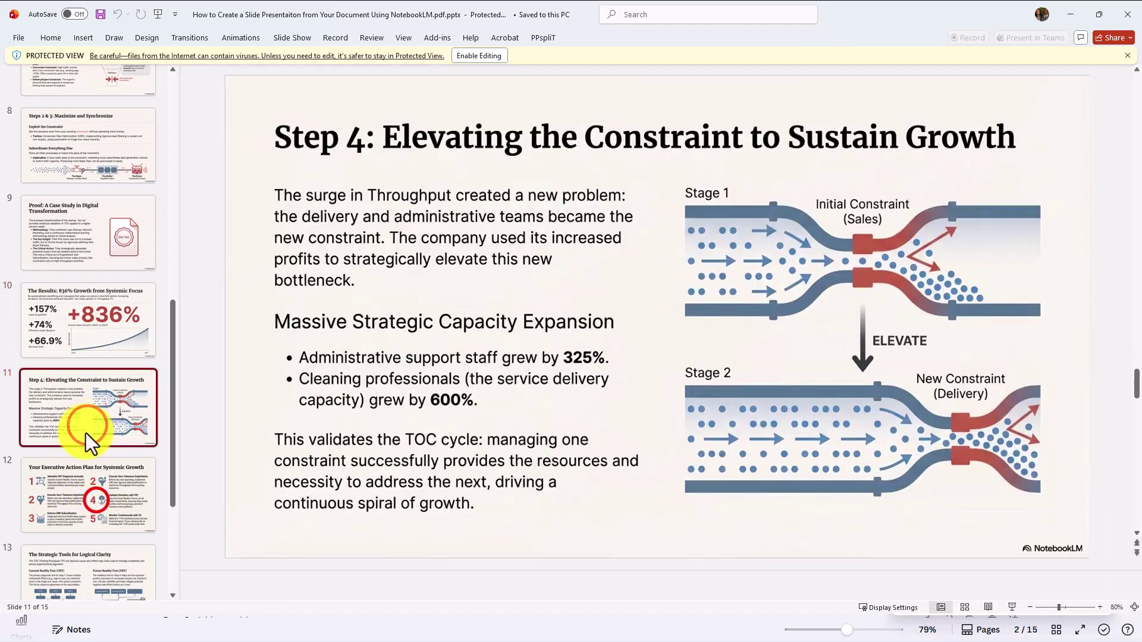
{"action": "left_click", "coordinate": [96, 502]}
{"action": "left_click", "coordinate": [87, 562]}
{"action": "left_click", "coordinate": [90, 557]}
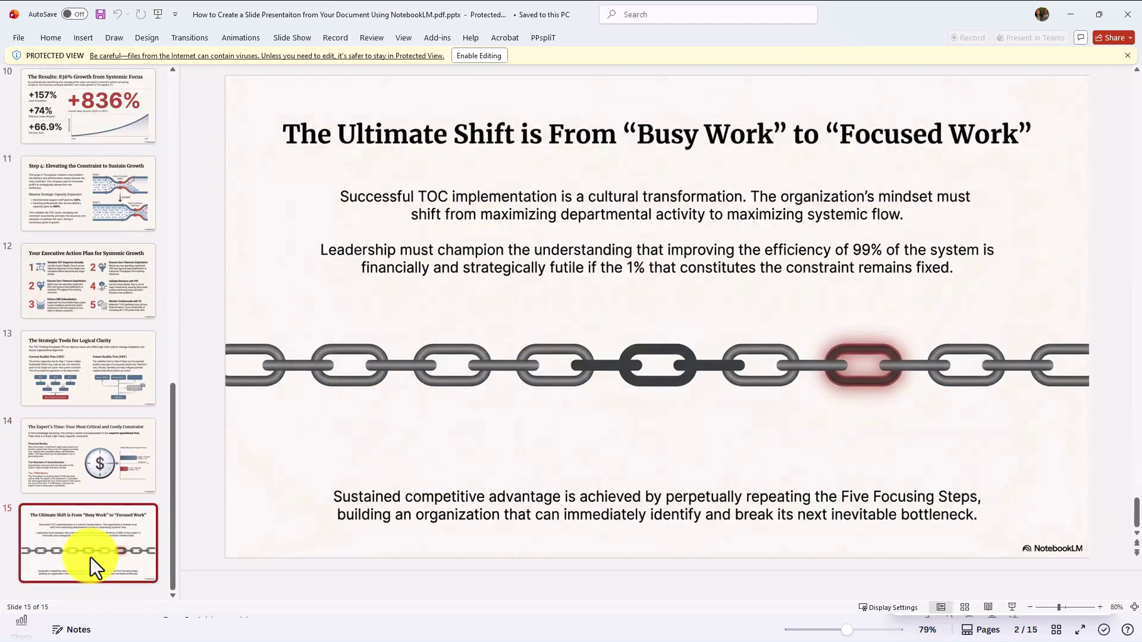
{"action": "scroll", "coordinate": [91, 556], "scroll_direction": "up", "scroll_amount": 8}
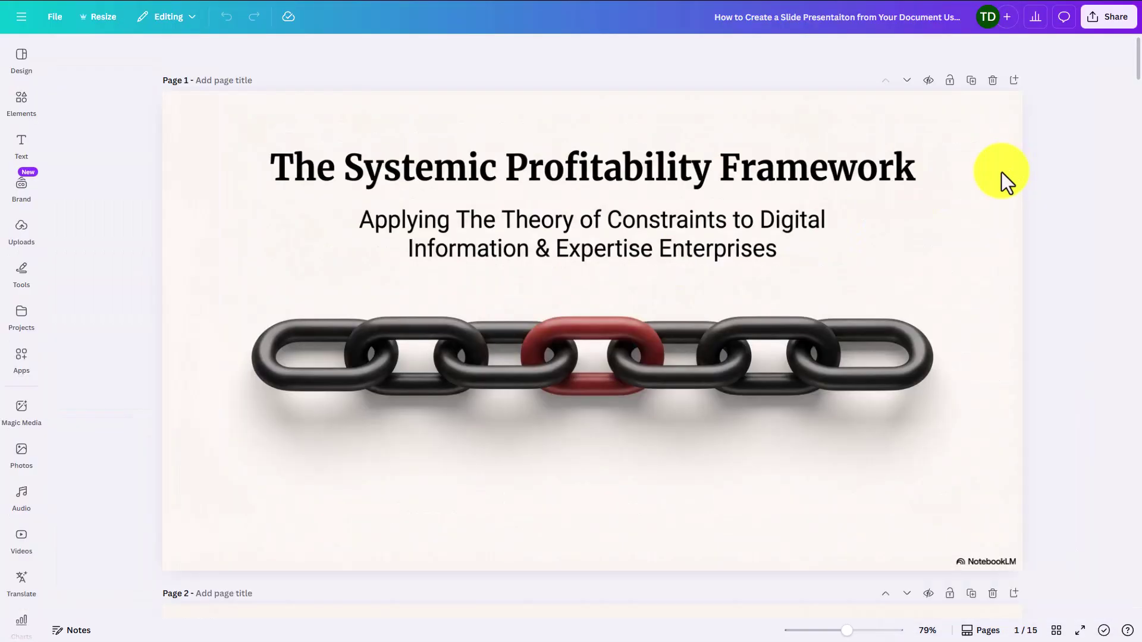
- Choose Save to Google Drive from the share options and authorize Canva's Drive access
{"action": "left_click", "coordinate": [1108, 17]}
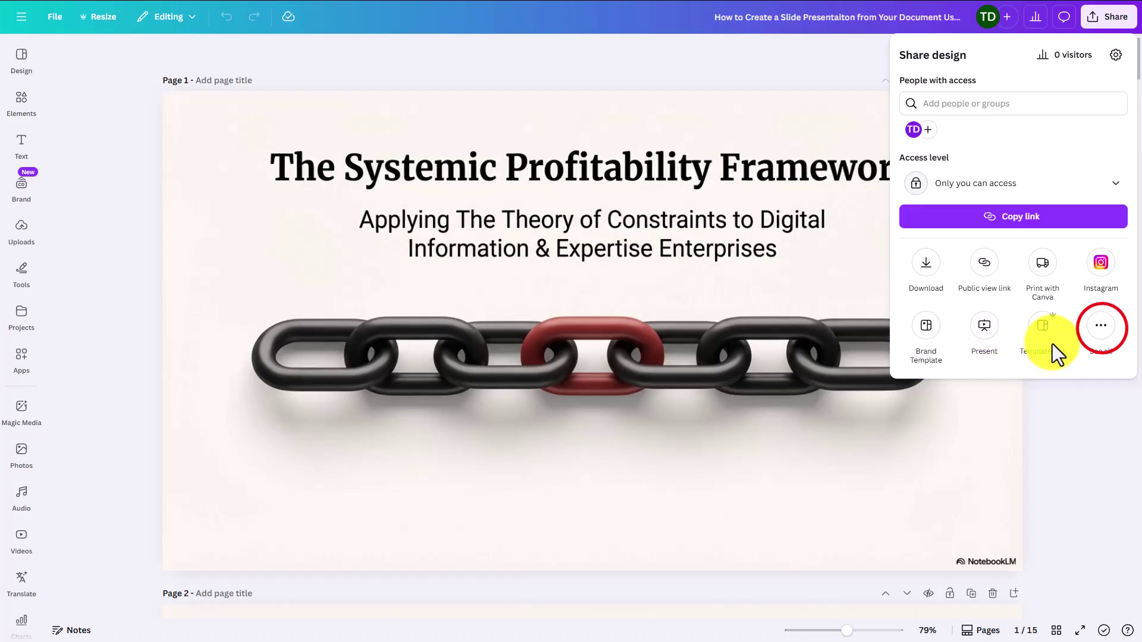
{"action": "left_click", "coordinate": [1101, 328]}
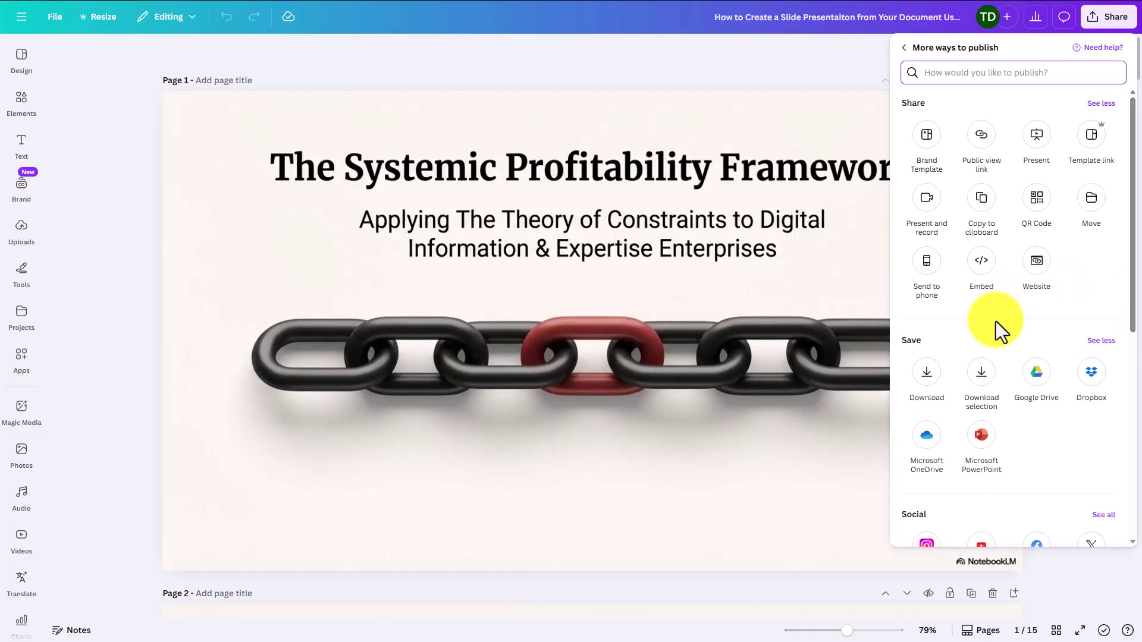
{"action": "left_click", "coordinate": [1035, 373]}
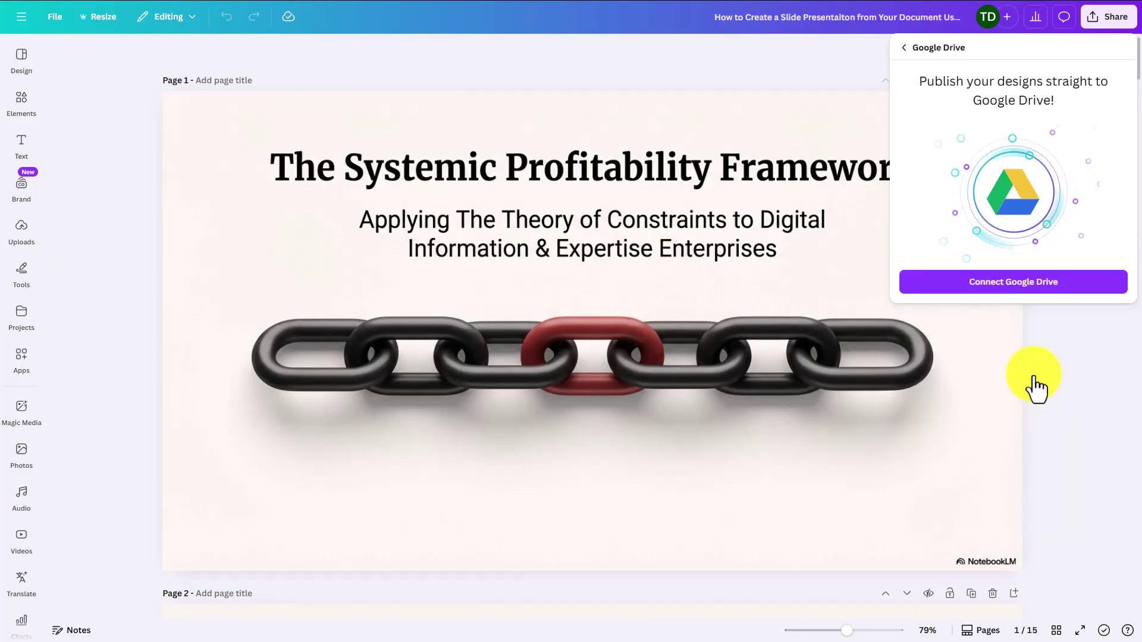
{"action": "left_click", "coordinate": [1008, 295]}
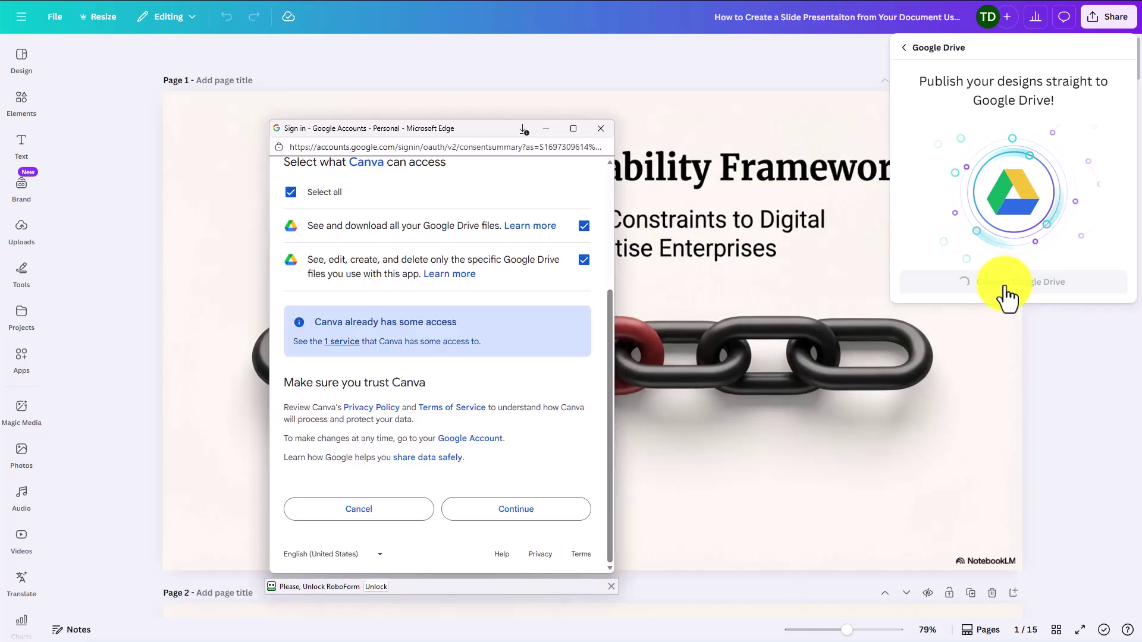
{"action": "left_click", "coordinate": [527, 510]}
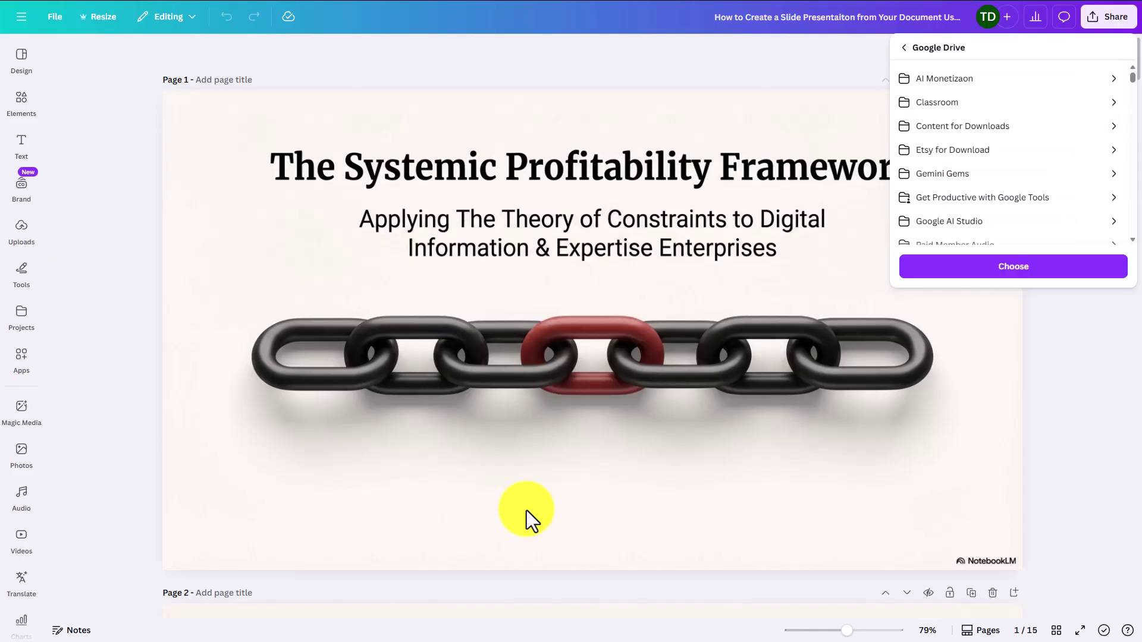
- Pick the AI Monetizaon folder as destination and set the file type to PPTX
{"action": "left_click", "coordinate": [952, 78]}
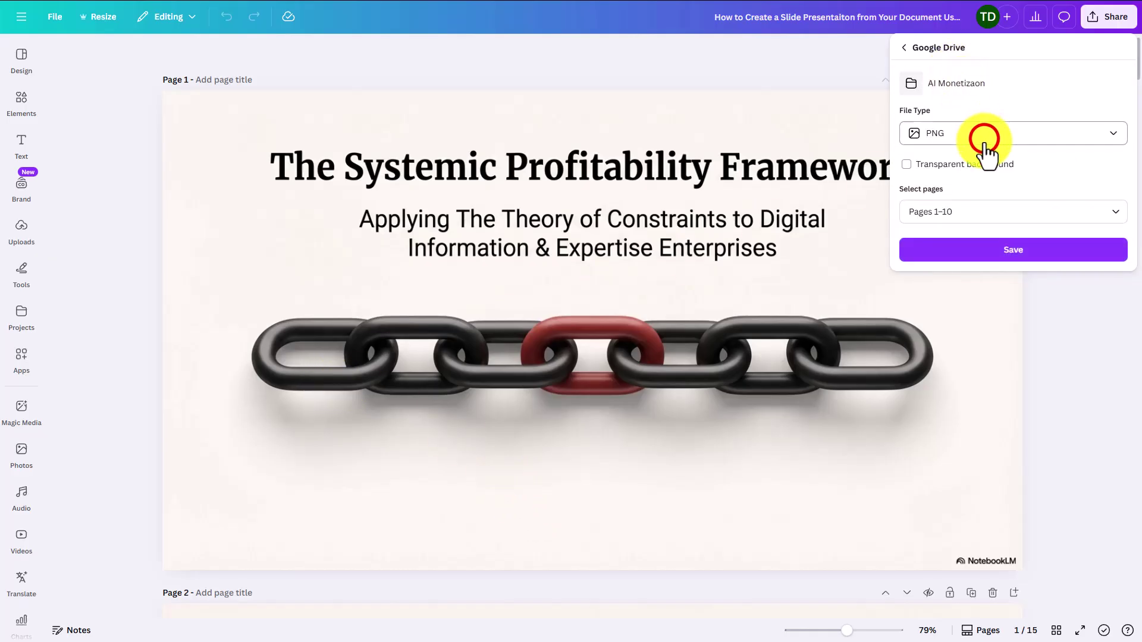
{"action": "left_click", "coordinate": [984, 139]}
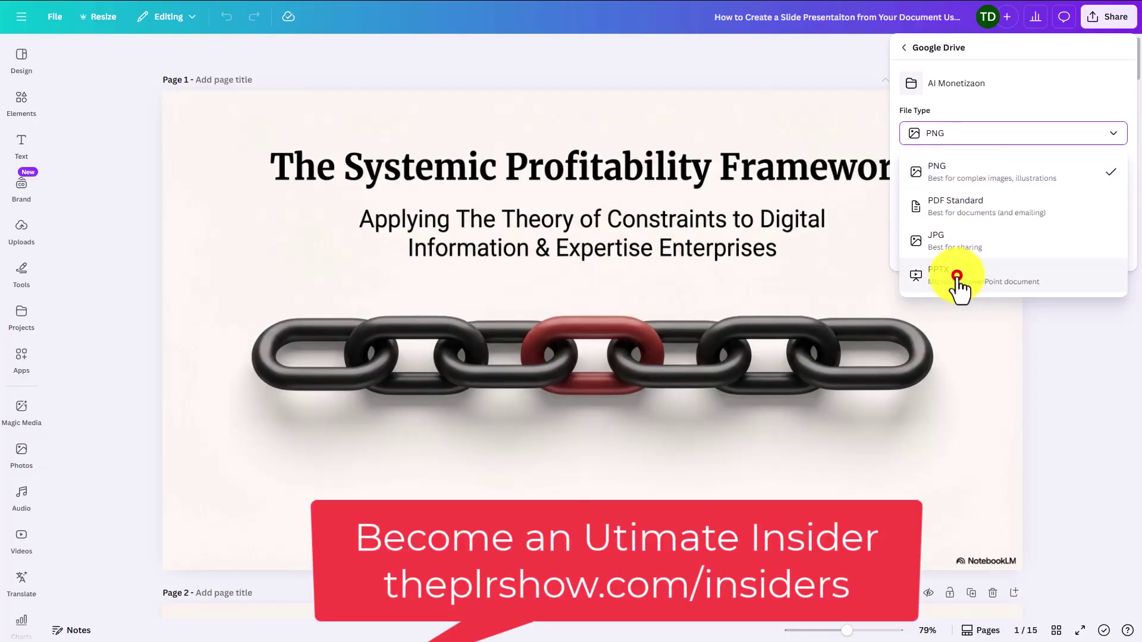
{"action": "left_click", "coordinate": [962, 286]}
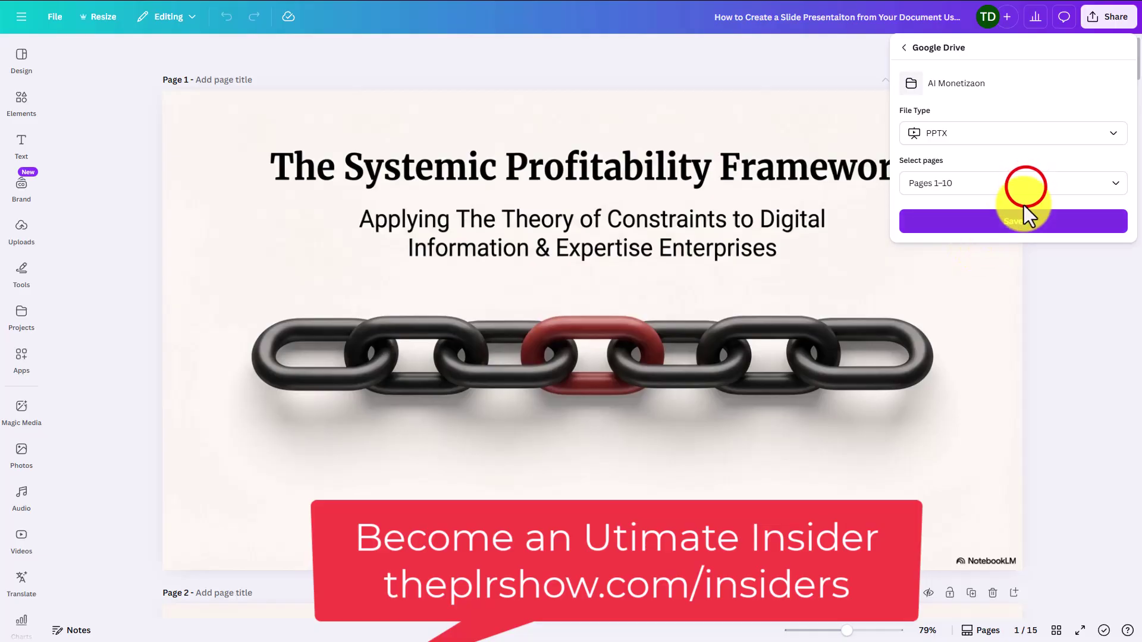
- Tick pages 11–15 in the page selection so all 15 pages are included
{"action": "left_click", "coordinate": [1026, 186]}
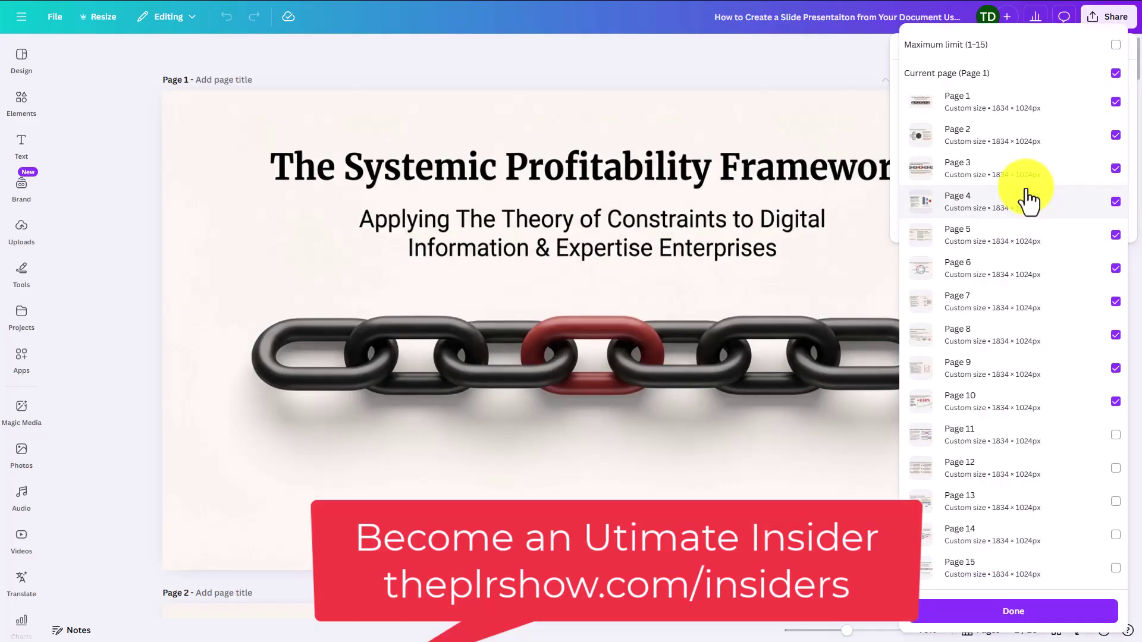
{"action": "left_click", "coordinate": [1115, 435]}
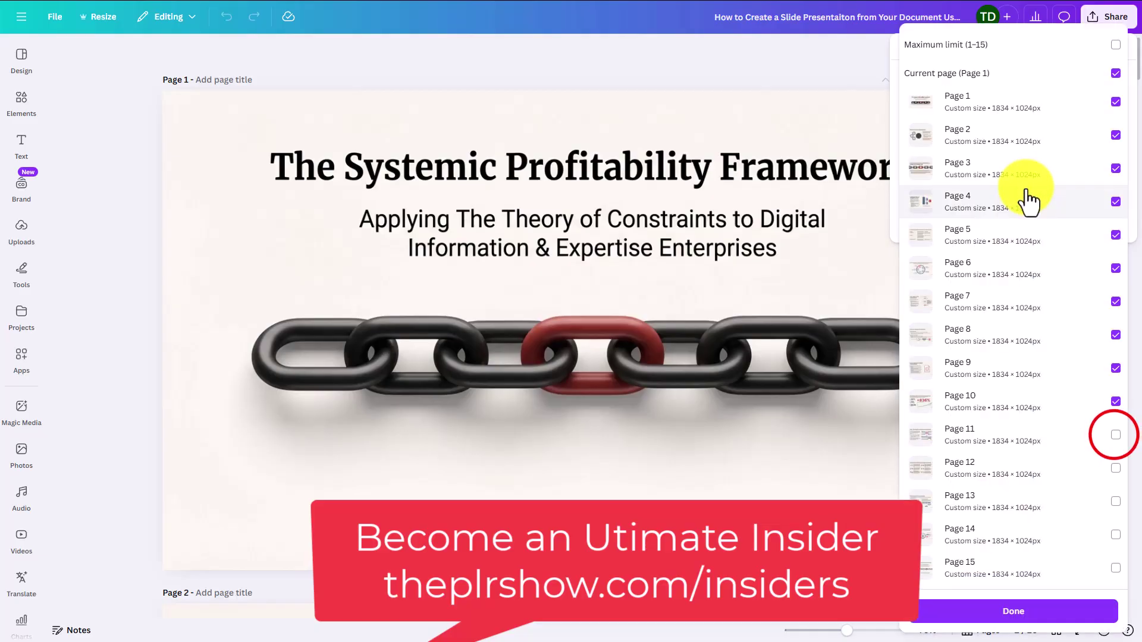
{"action": "left_click", "coordinate": [1115, 468]}
{"action": "left_click", "coordinate": [1115, 502]}
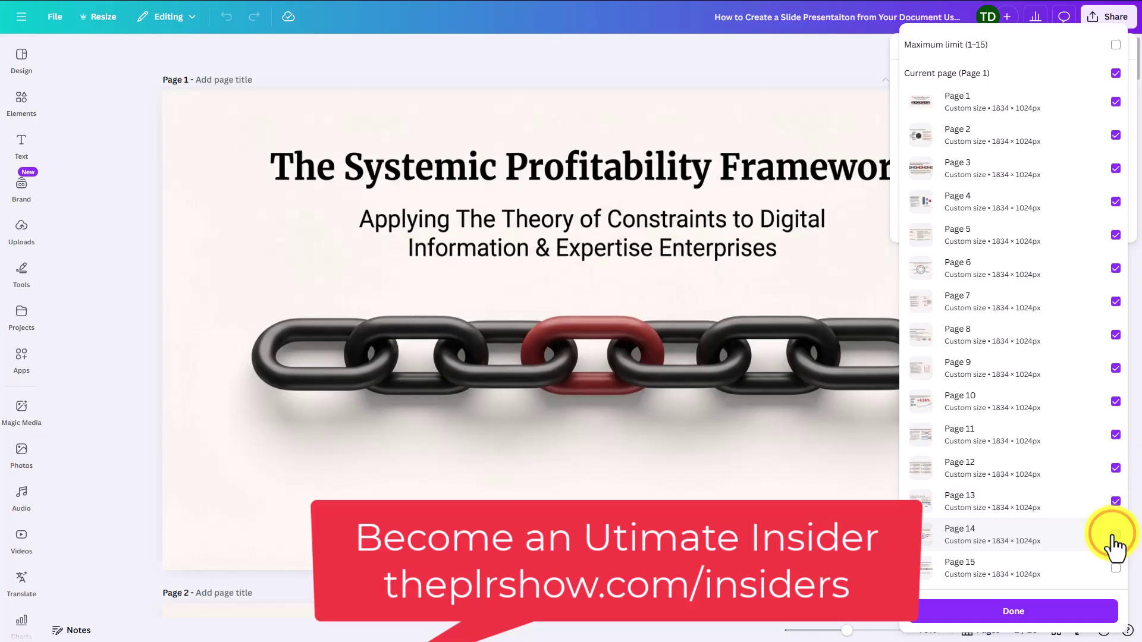
{"action": "left_click", "coordinate": [1115, 535]}
{"action": "left_click", "coordinate": [1115, 568]}
{"action": "left_click", "coordinate": [1017, 612]}
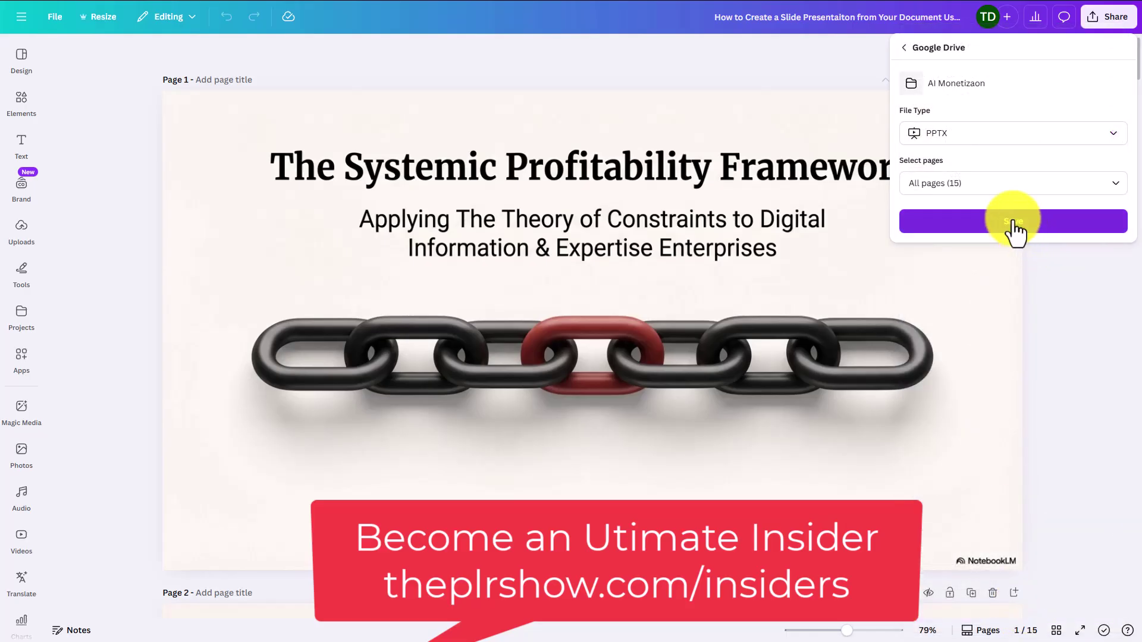
- Save the PPTX export to Google Drive
{"action": "left_click", "coordinate": [1014, 229]}
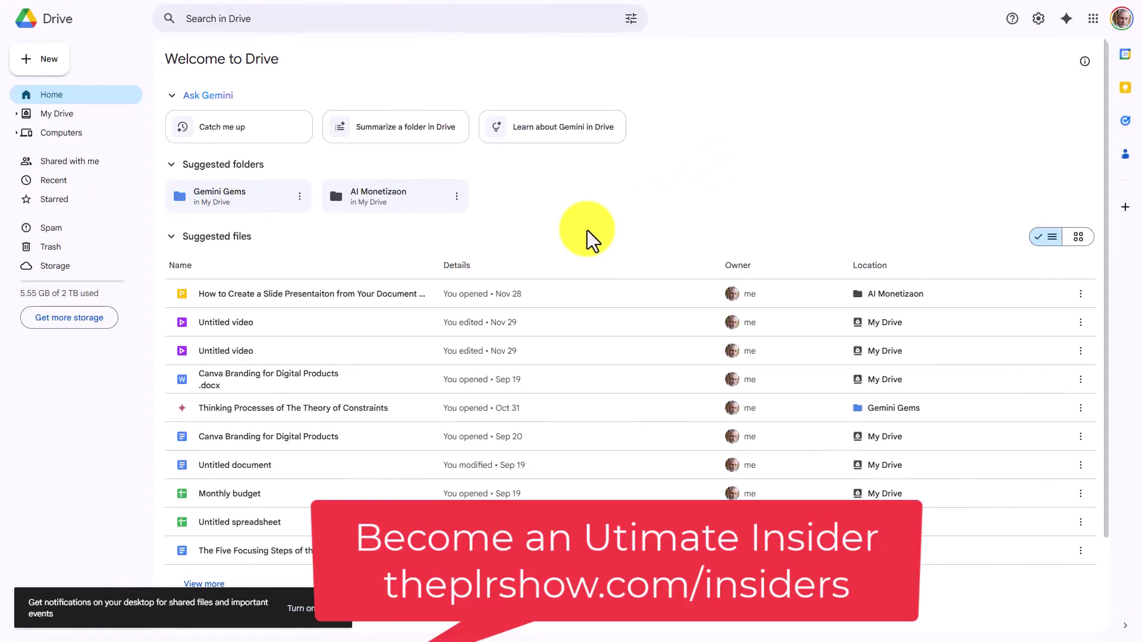
- Open the exported PPTX in Google Slides and view slides 1 through 5
{"action": "double_click", "coordinate": [279, 293]}
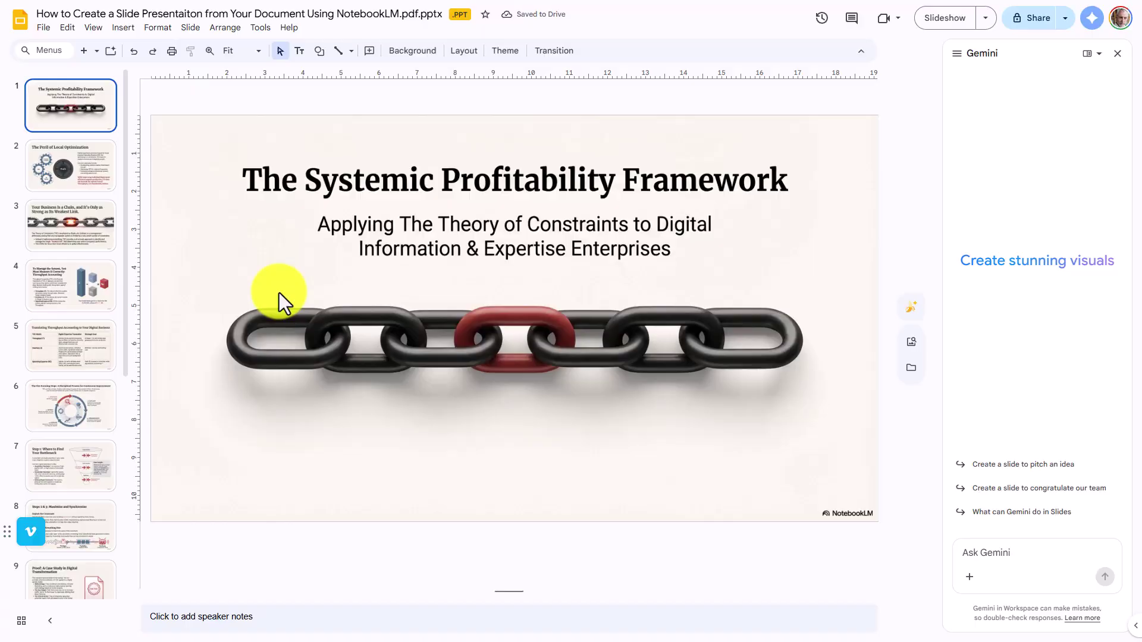
{"action": "left_click", "coordinate": [420, 251]}
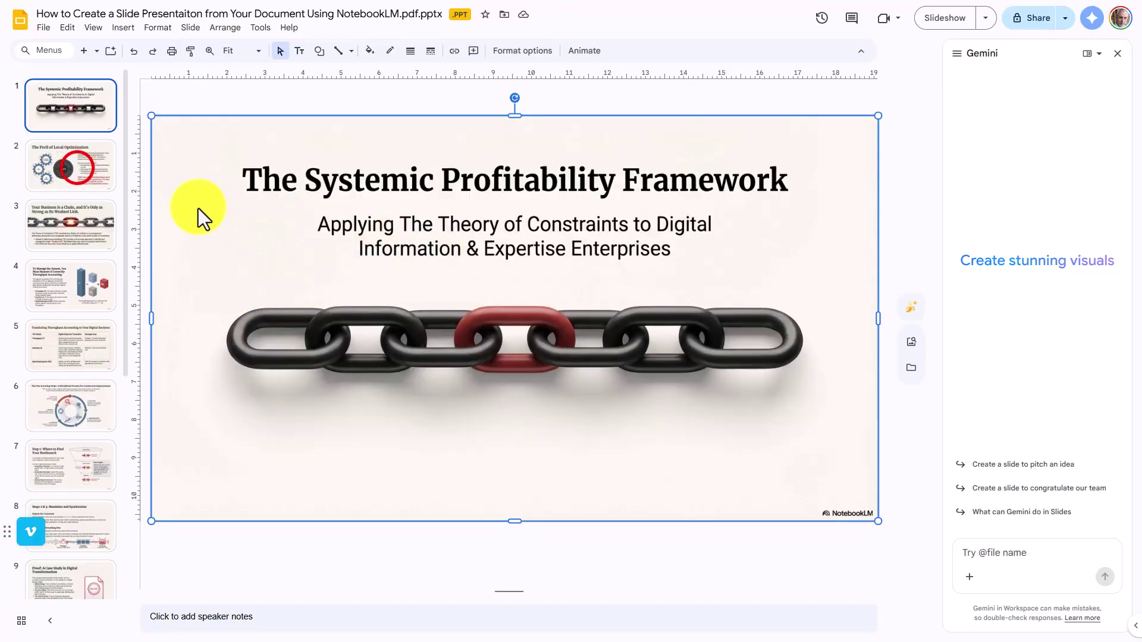
{"action": "left_click", "coordinate": [77, 169]}
{"action": "left_click", "coordinate": [81, 249]}
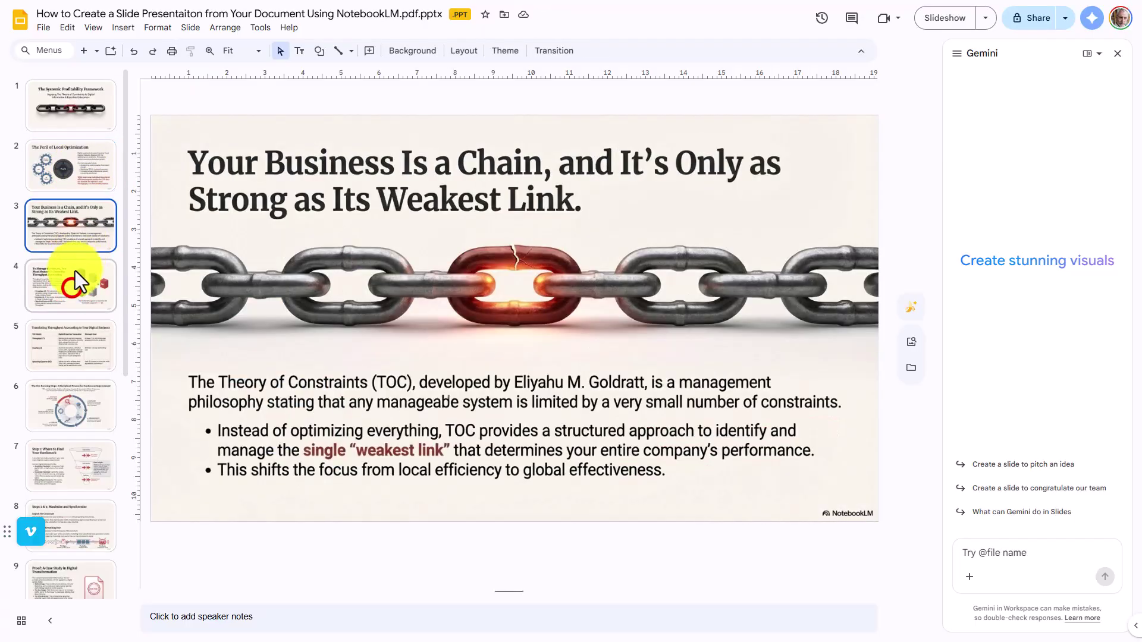
{"action": "left_click", "coordinate": [72, 289]}
{"action": "left_click", "coordinate": [78, 370]}
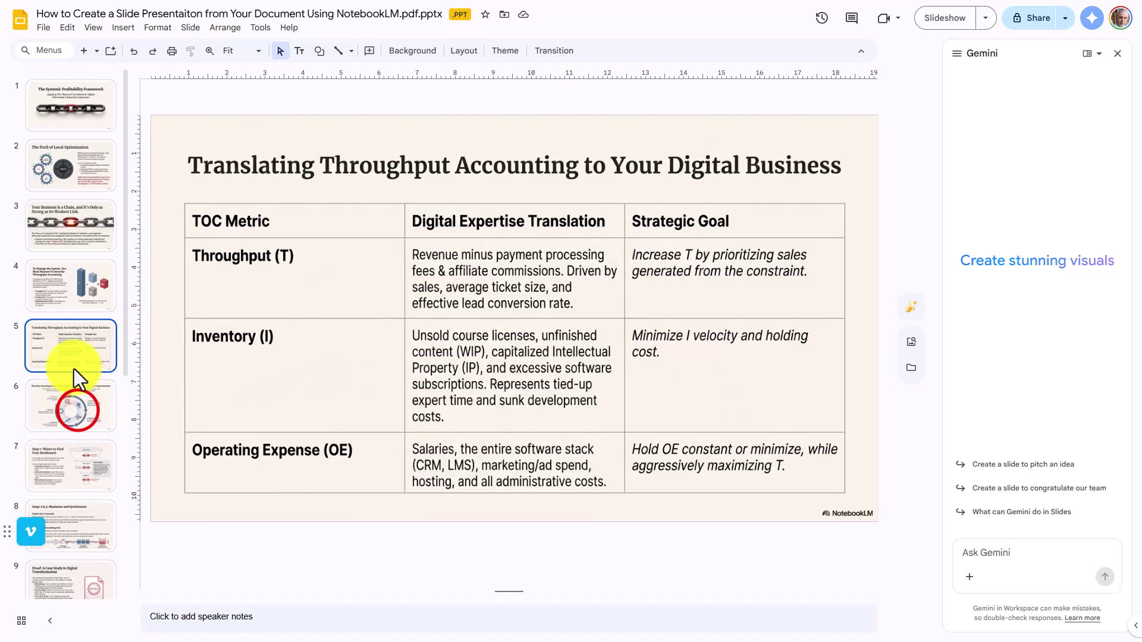
- Continue through slides 6, 7, 8, 14 and 15, The Ultimate Shift
{"action": "left_click", "coordinate": [77, 409]}
{"action": "left_click", "coordinate": [77, 489]}
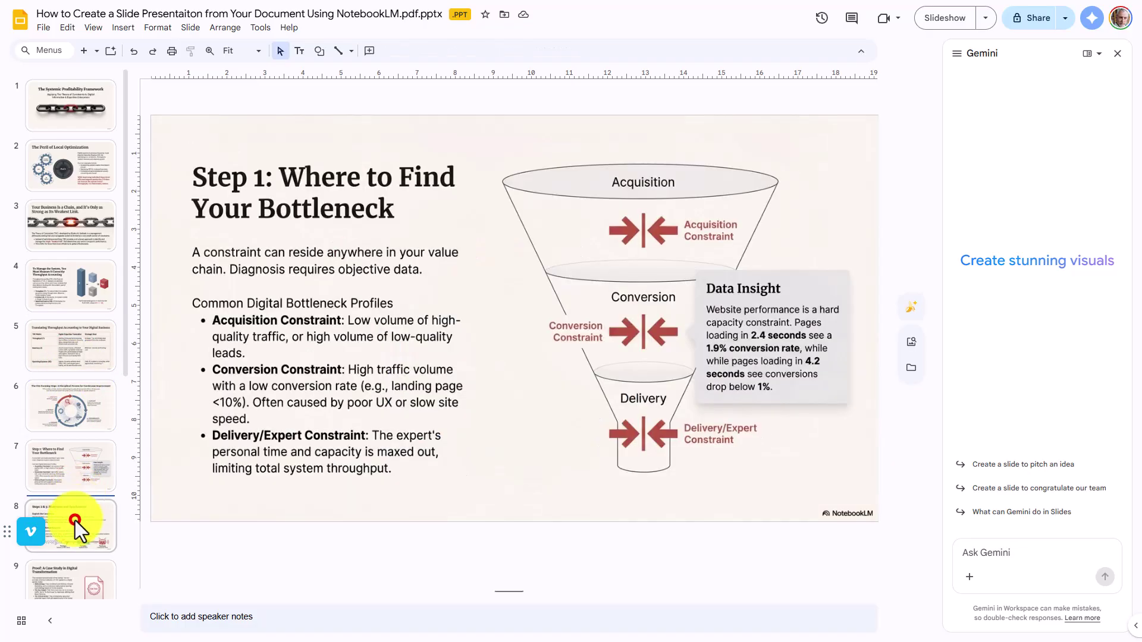
{"action": "left_click", "coordinate": [75, 519]}
{"action": "scroll", "coordinate": [66, 534], "scroll_direction": "down", "scroll_amount": 5}
{"action": "left_click", "coordinate": [82, 504]}
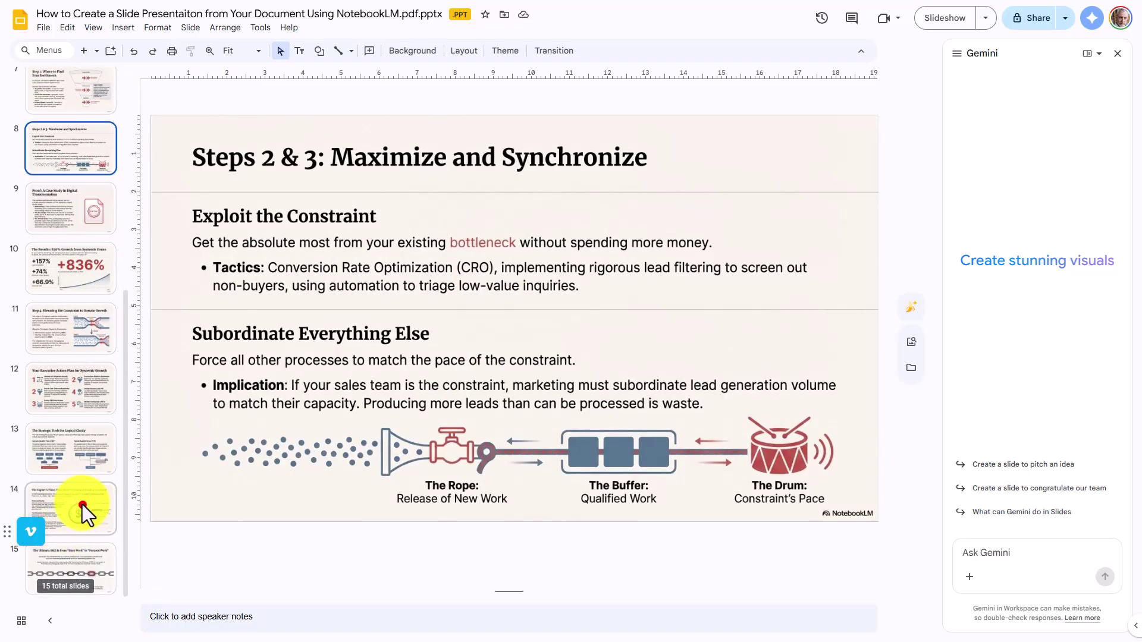
{"action": "left_click", "coordinate": [77, 556]}
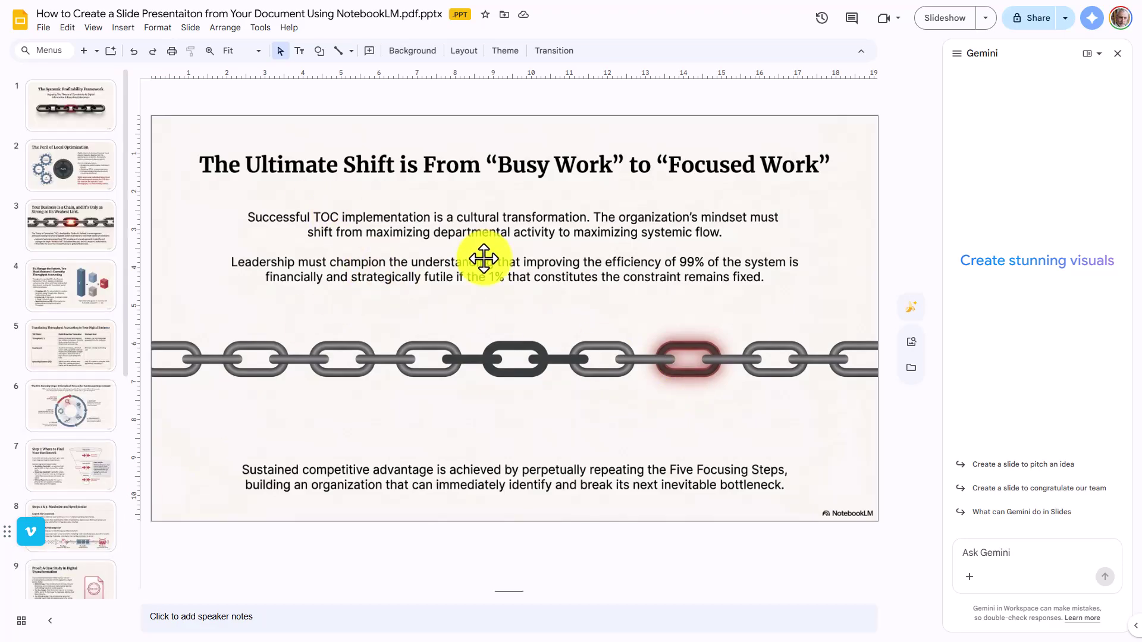
- Jump back to slide 1 and view slides 2 through 5 in PowerPoint
{"action": "key", "text": "Home"}
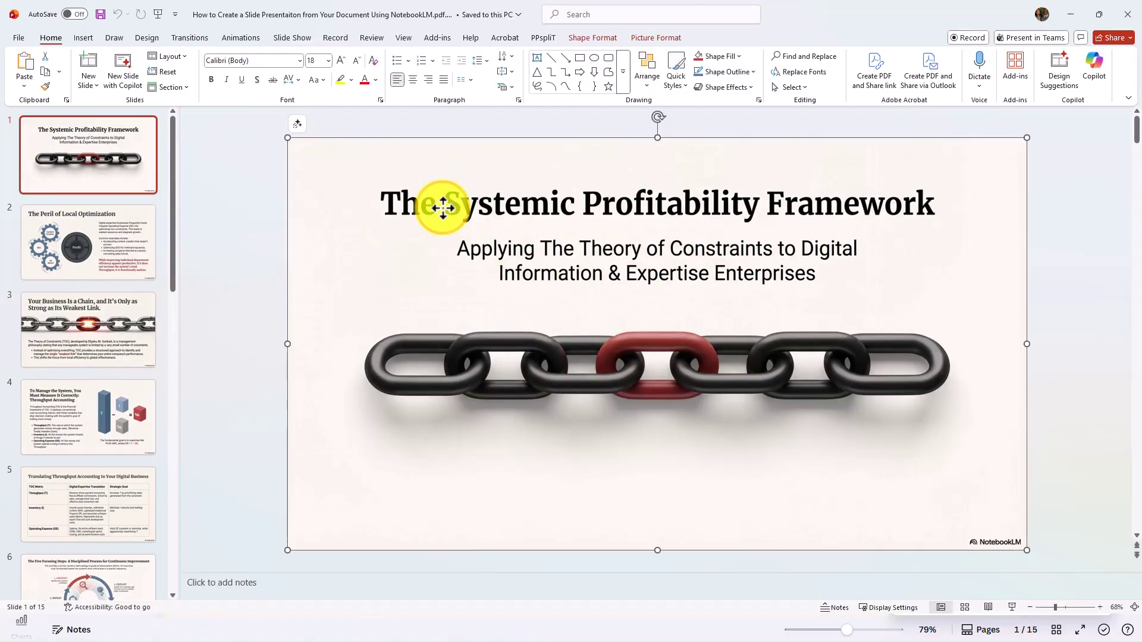
{"action": "left_click", "coordinate": [123, 233]}
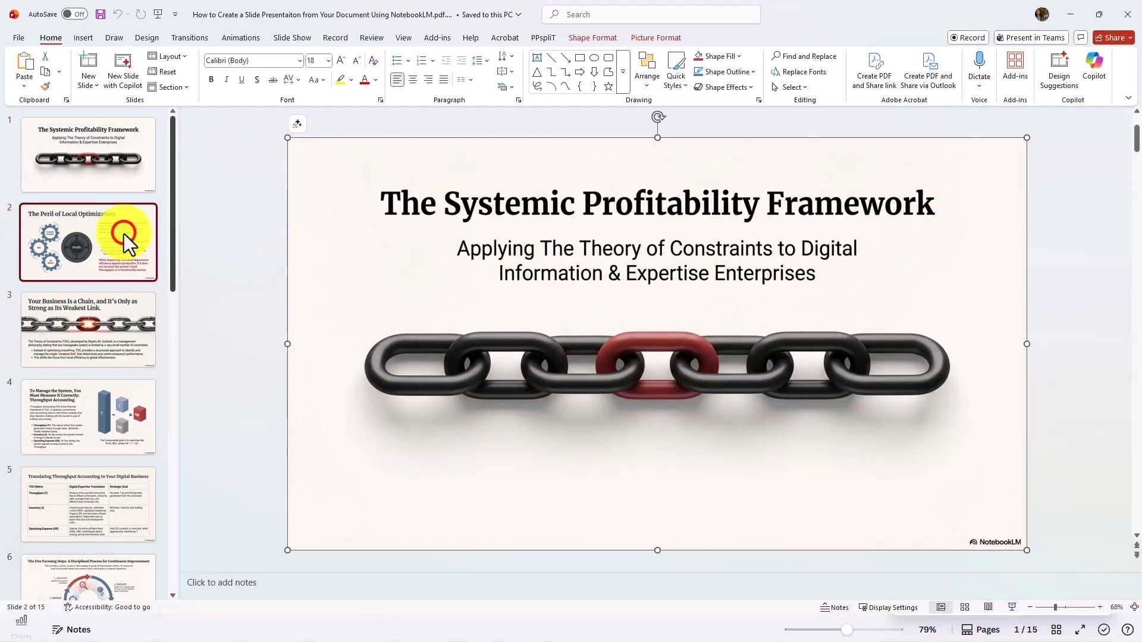
{"action": "left_click", "coordinate": [88, 339]}
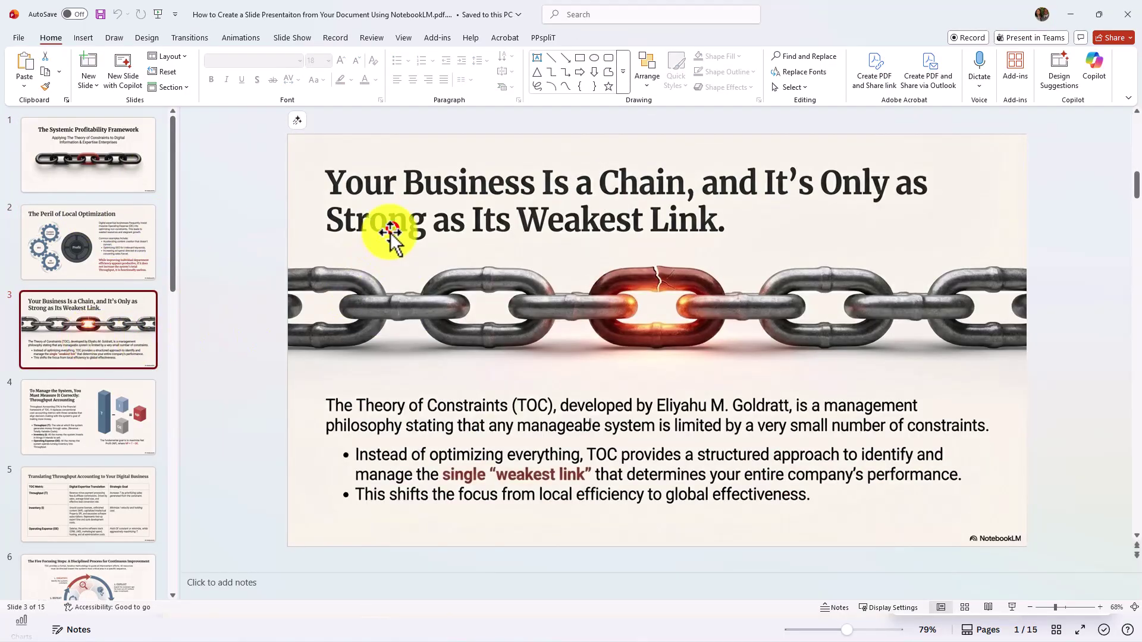
{"action": "left_click", "coordinate": [389, 230]}
{"action": "left_click", "coordinate": [81, 416]}
{"action": "left_click", "coordinate": [91, 514]}
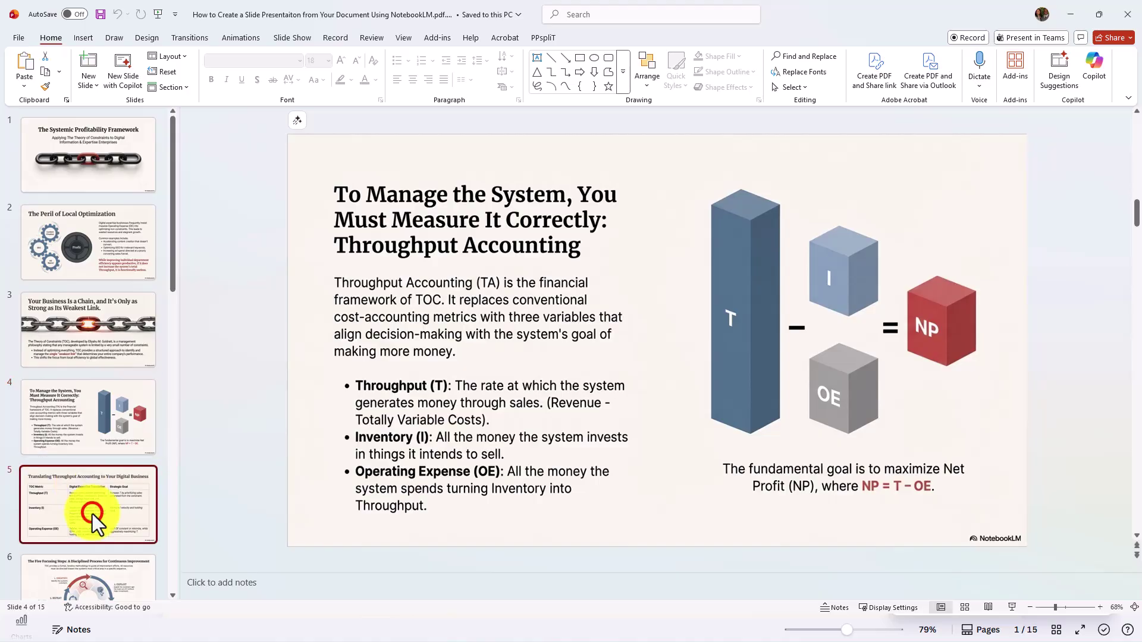
- Continue through slides 6, 7, 11, 13 and 14, the Expert's Time slide
{"action": "left_click", "coordinate": [92, 485]}
{"action": "left_click", "coordinate": [92, 541]}
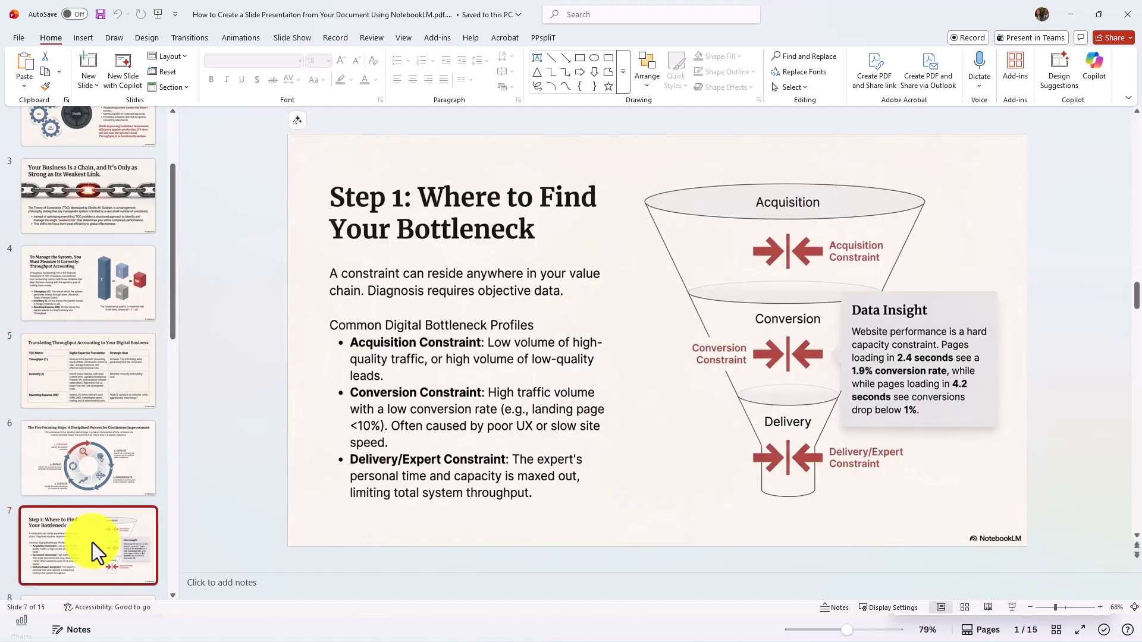
{"action": "scroll", "coordinate": [98, 511], "scroll_direction": "down", "scroll_amount": 3}
{"action": "left_click", "coordinate": [97, 490]}
{"action": "scroll", "coordinate": [96, 487], "scroll_direction": "down", "scroll_amount": 3}
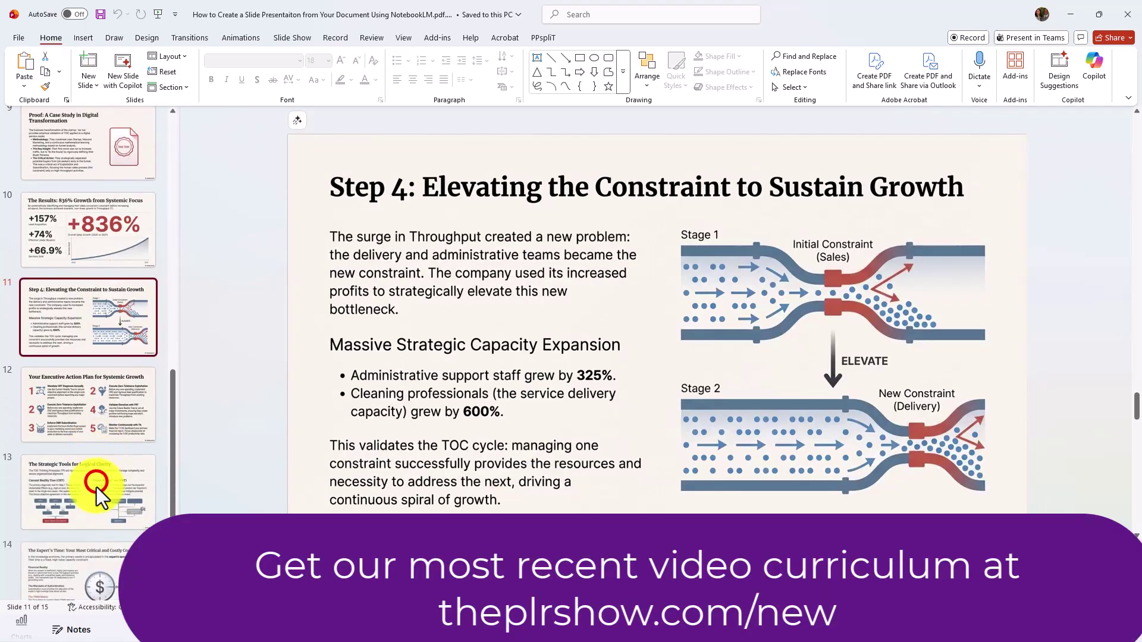
{"action": "left_click", "coordinate": [96, 483]}
{"action": "left_click", "coordinate": [112, 589]}
{"action": "scroll", "coordinate": [112, 589], "scroll_direction": "down", "scroll_amount": 3}
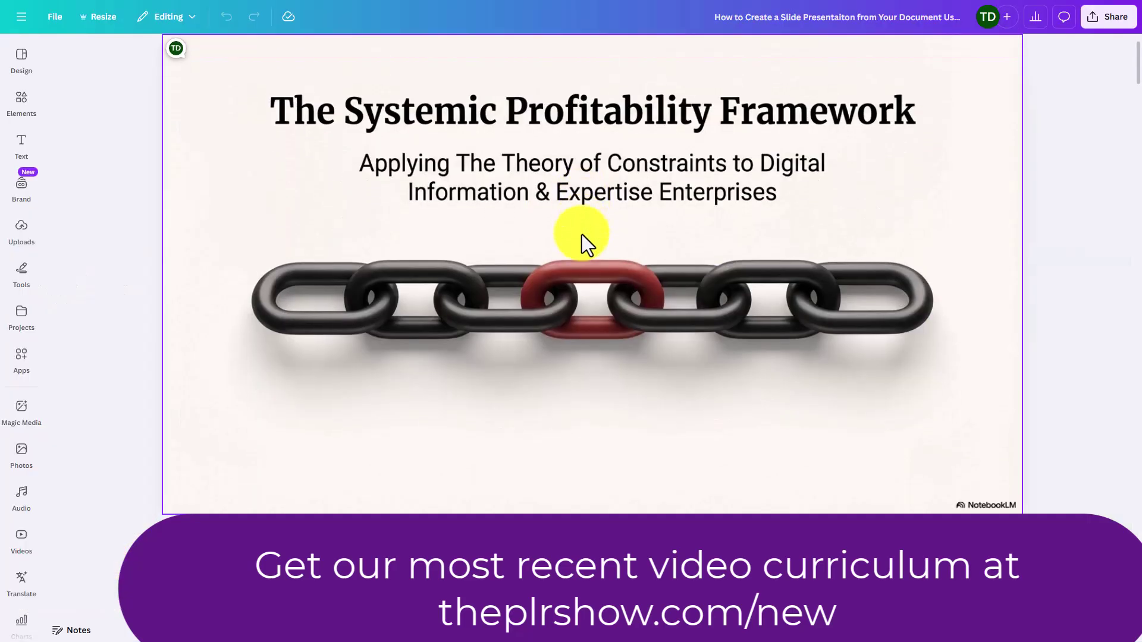
- Scroll back to page 1 and select the title slide's flattened image
{"action": "scroll", "coordinate": [580, 237], "scroll_direction": "down", "scroll_amount": 8}
{"action": "scroll", "coordinate": [573, 237], "scroll_direction": "down", "scroll_amount": 10}
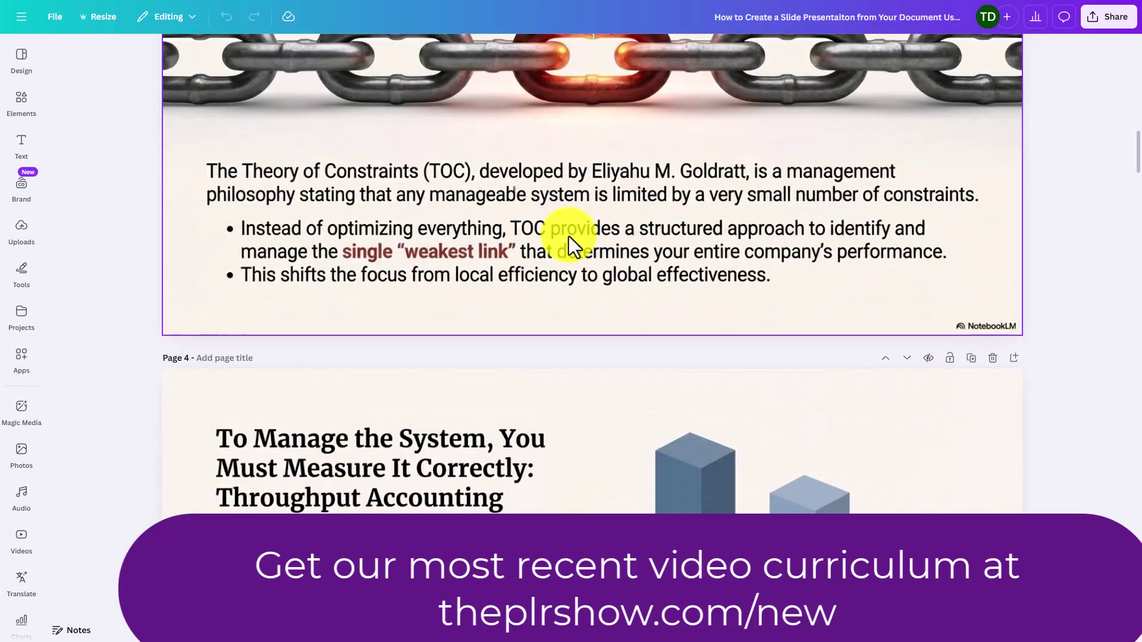
{"action": "scroll", "coordinate": [566, 237], "scroll_direction": "up", "scroll_amount": 5}
{"action": "scroll", "coordinate": [566, 237], "scroll_direction": "up", "scroll_amount": 10}
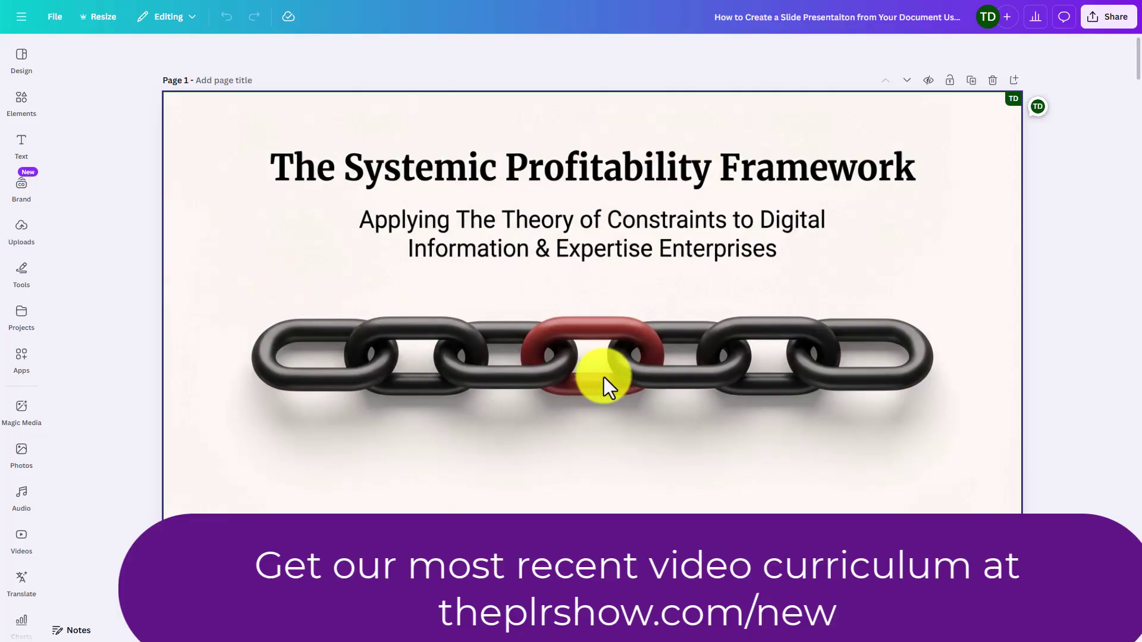
{"action": "left_click", "coordinate": [512, 241]}
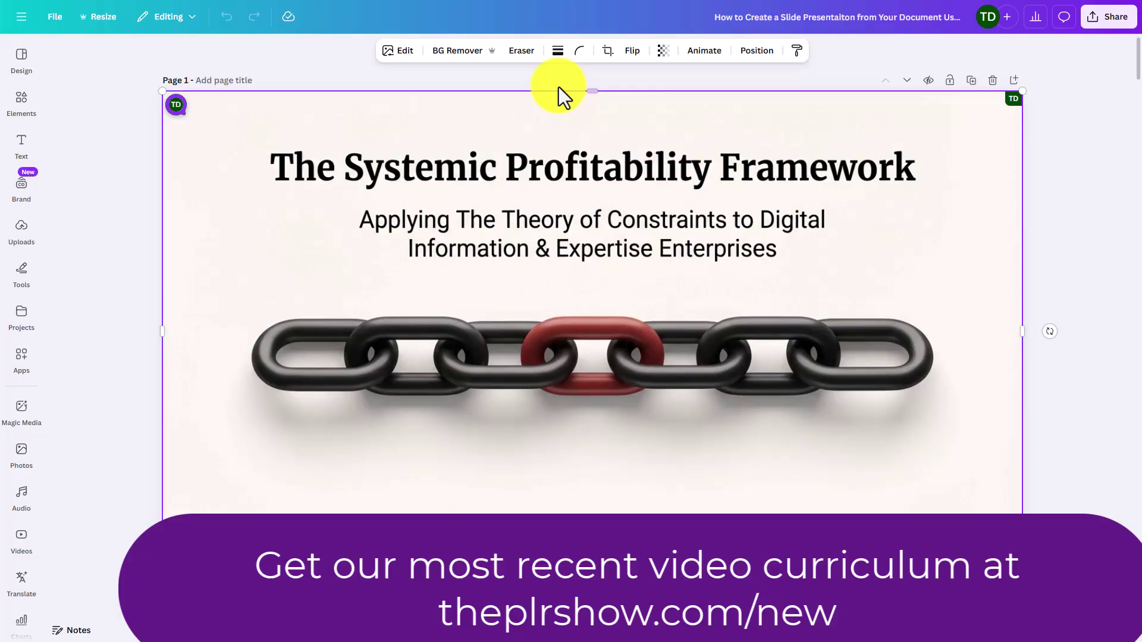
- Launch Grab Text from the image's Edit > Magic Studio tools on the title slide
{"action": "left_click", "coordinate": [408, 53]}
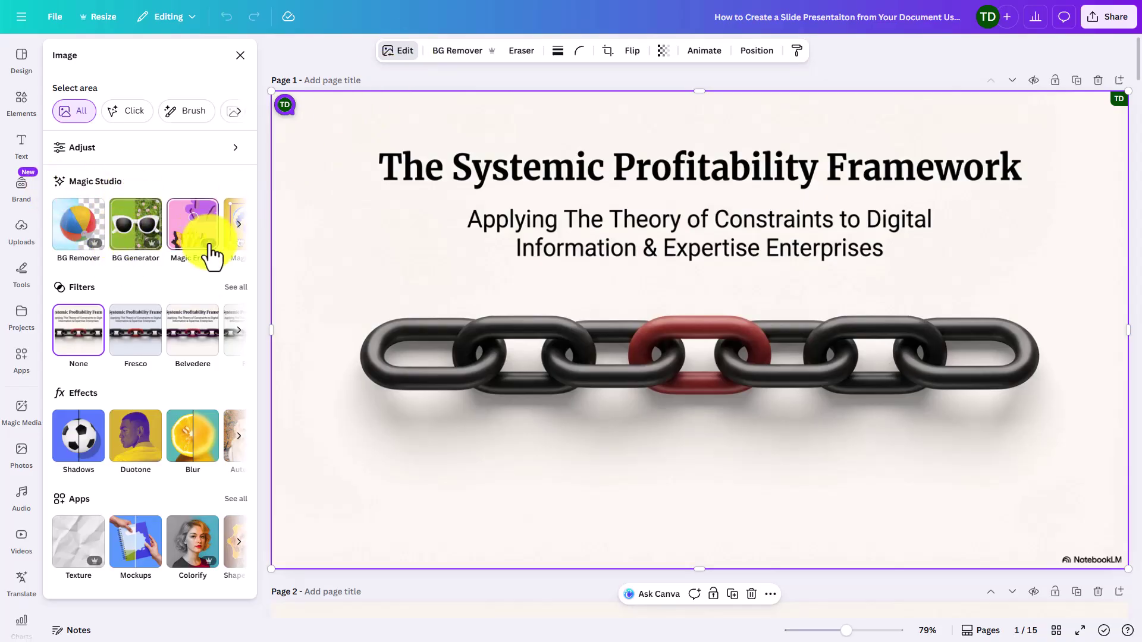
{"action": "left_click", "coordinate": [239, 224]}
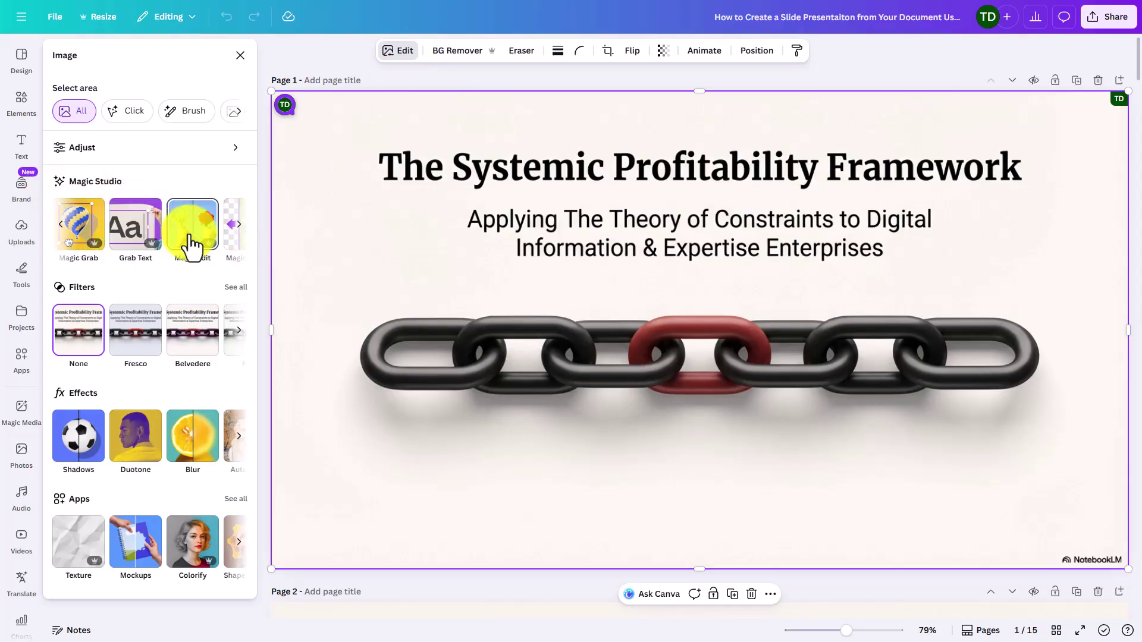
{"action": "left_click", "coordinate": [137, 235]}
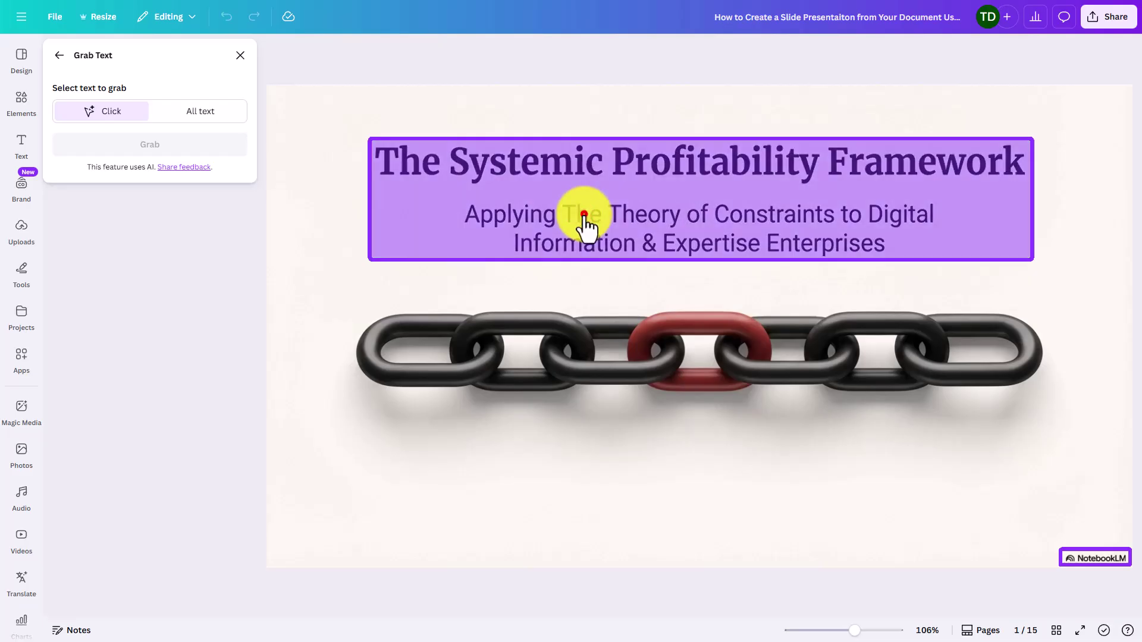
- Grab the title slide's baked-in title and subtitle as an editable text box
{"action": "left_click", "coordinate": [584, 225]}
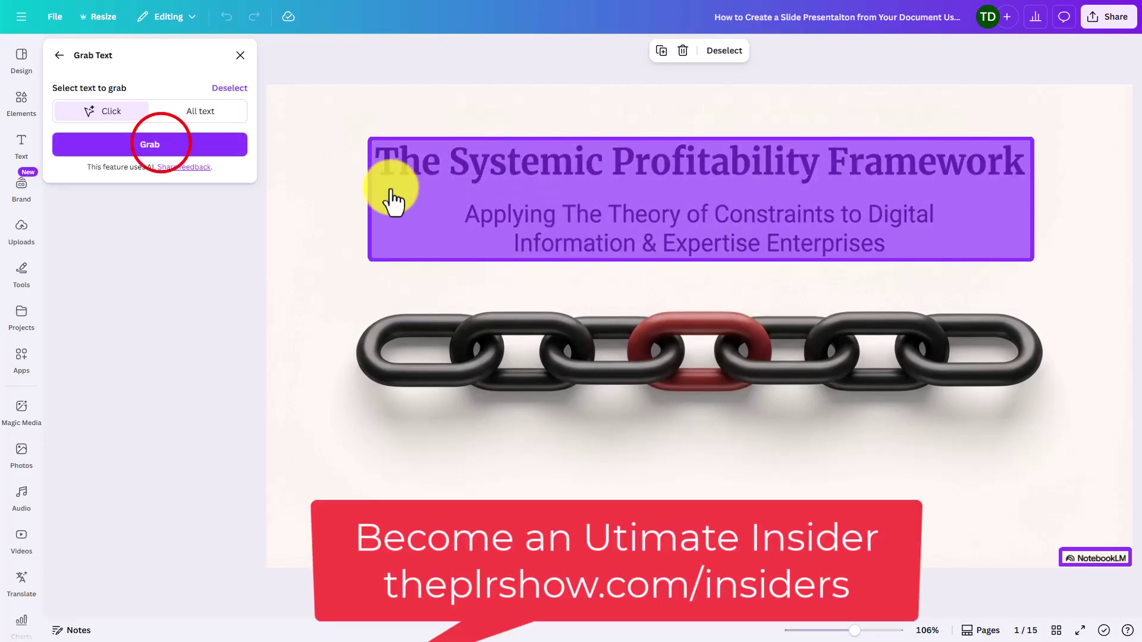
{"action": "left_click", "coordinate": [162, 145]}
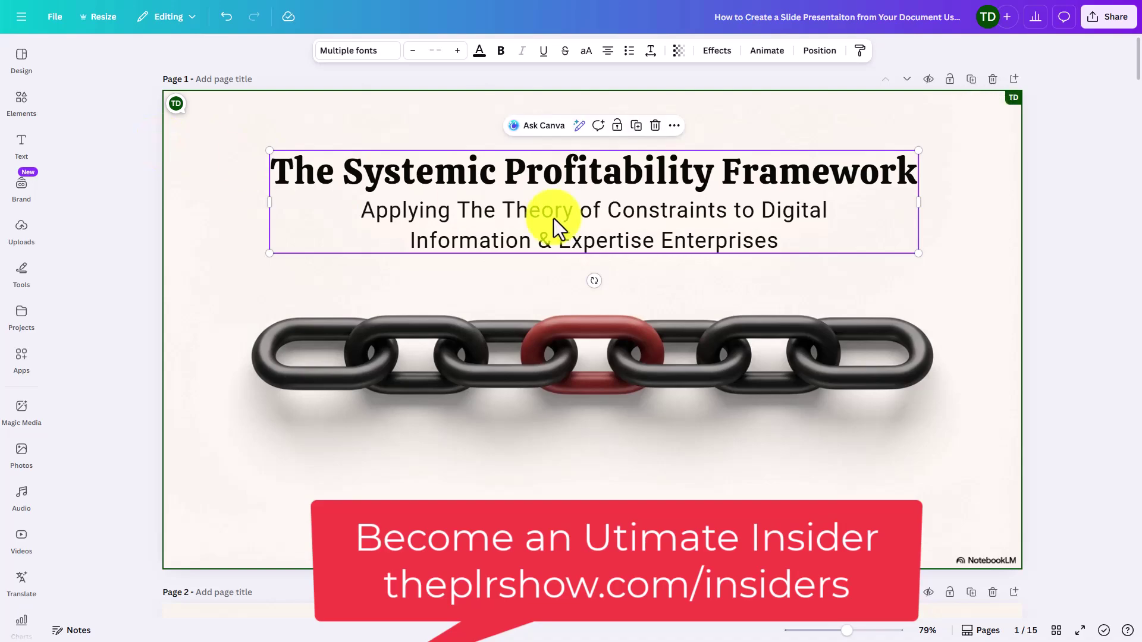
- Delete 'Digital' from the subtitle so it reads 'Applying The Theory of Constraints to Information & Expertise Enterprises'
{"action": "left_click", "coordinate": [529, 213]}
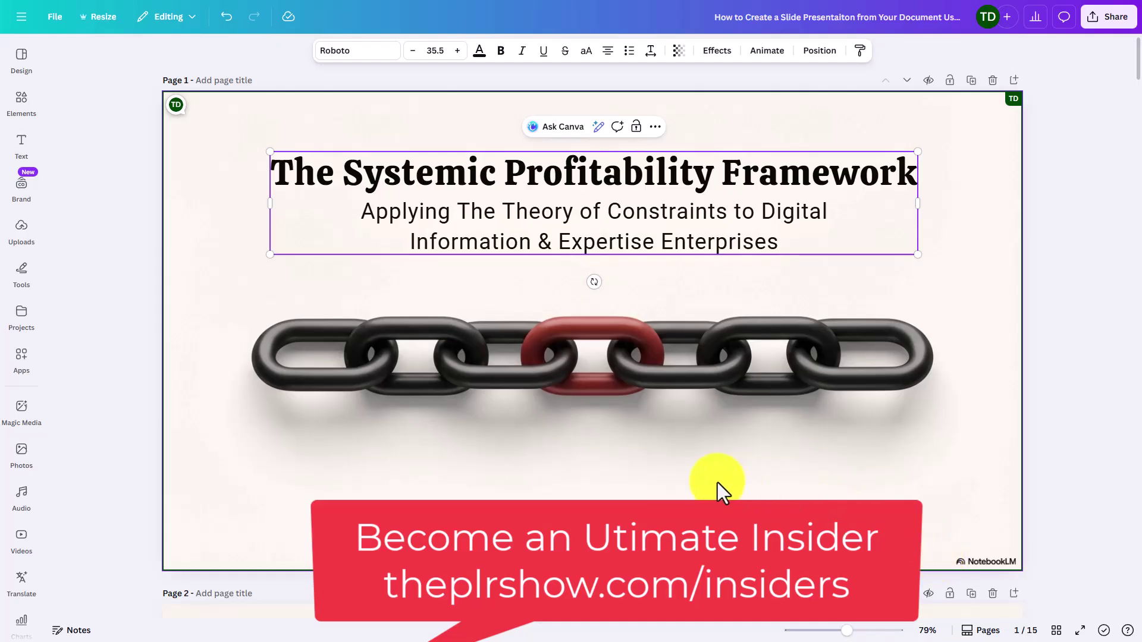
{"action": "left_click", "coordinate": [497, 217]}
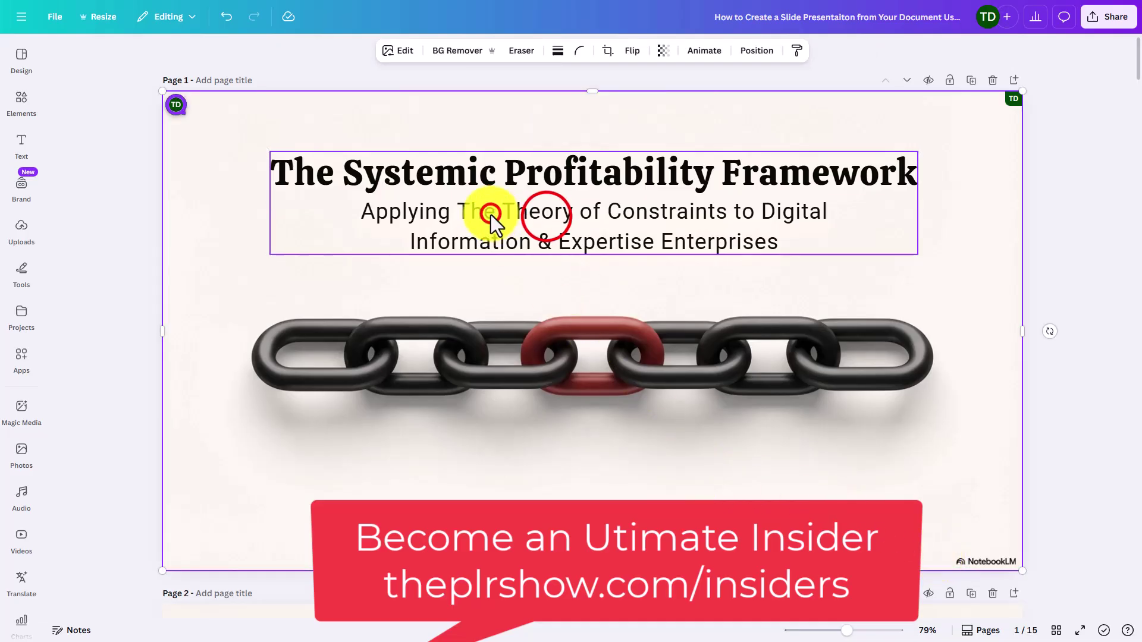
{"action": "left_click", "coordinate": [546, 217]}
{"action": "left_click", "coordinate": [546, 217]}
{"action": "left_click", "coordinate": [543, 215]}
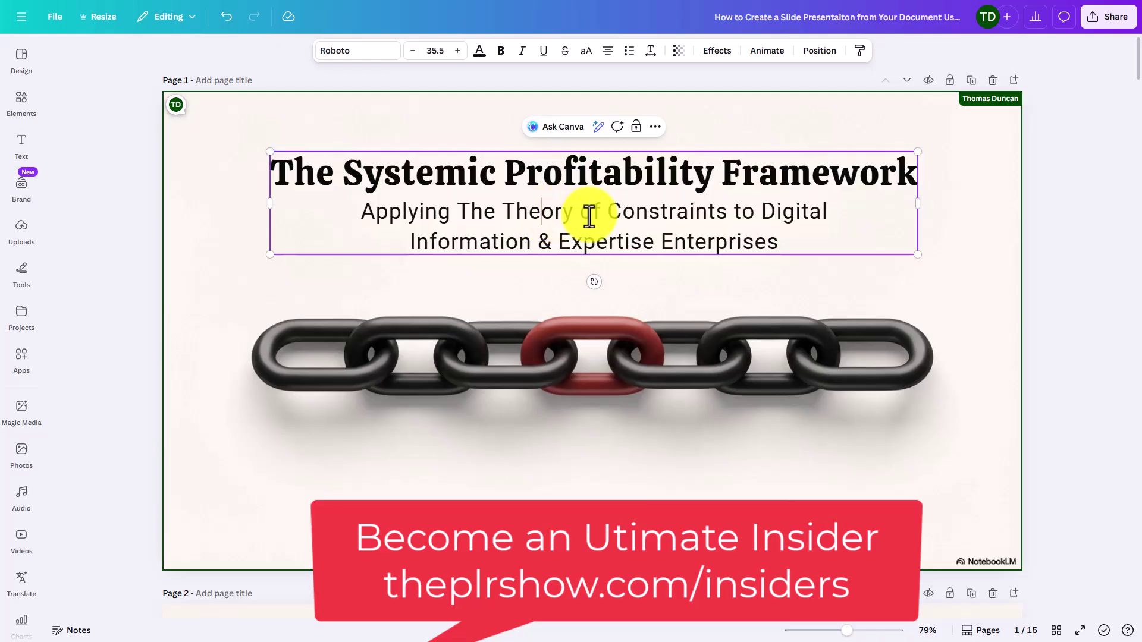
{"action": "left_click", "coordinate": [821, 212]}
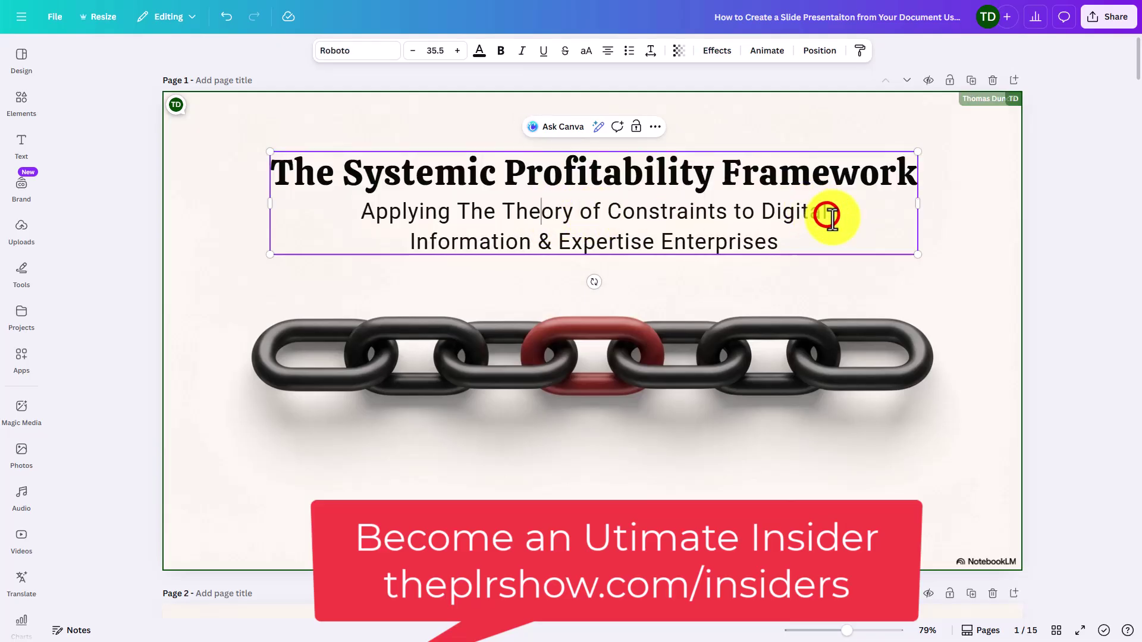
{"action": "key", "text": "BackSpace"}
{"action": "key", "text": "BackSpace"}
{"action": "key", "text": "BackSpace"}
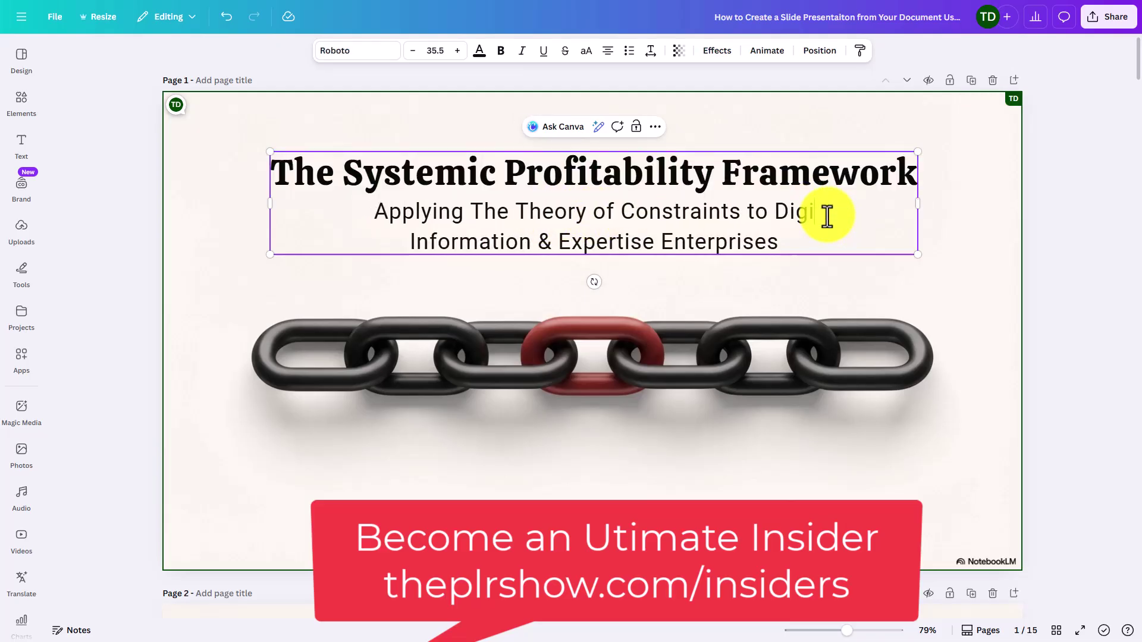
{"action": "key", "text": "BackSpace"}
{"action": "key", "text": "BackSpace"}
{"action": "key", "text": "BackSpace"}
{"action": "key", "text": "BackSpace"}
{"action": "key", "text": "BackSpace"}
{"action": "left_click", "coordinate": [212, 177]}
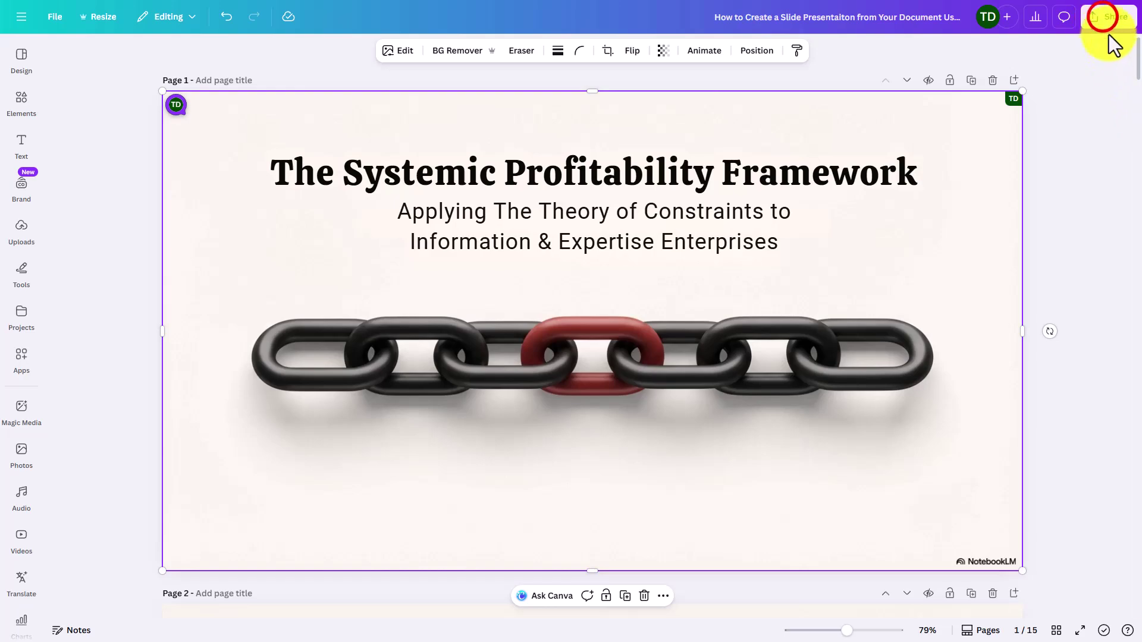
- Check the download file types under Share, keeping PNG as the format
{"action": "left_click", "coordinate": [1103, 18]}
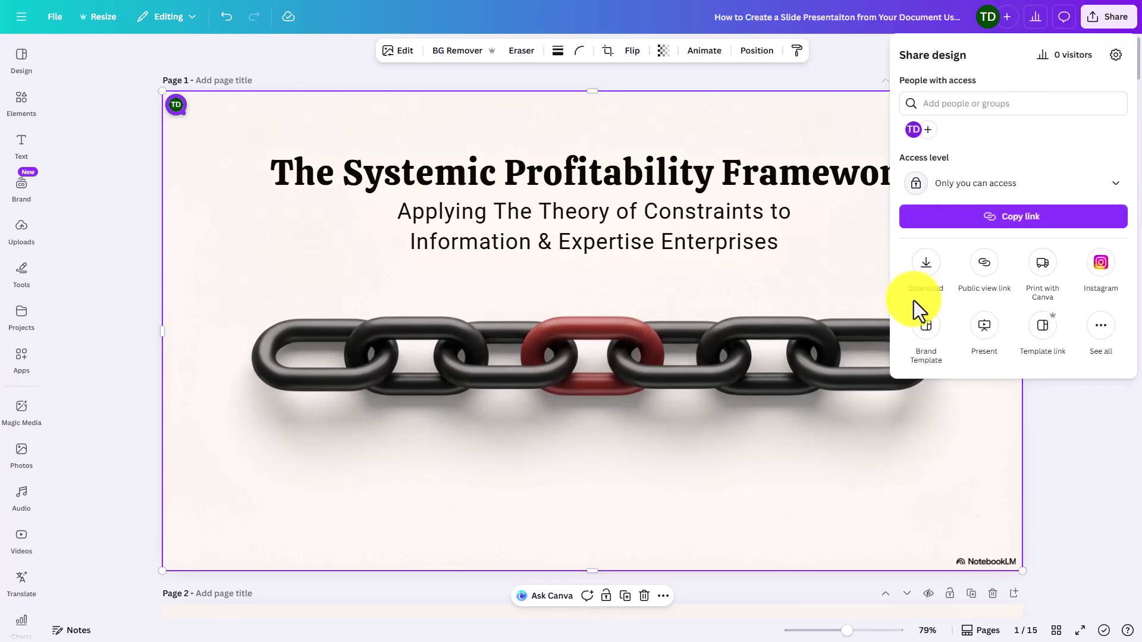
{"action": "left_click", "coordinate": [924, 267]}
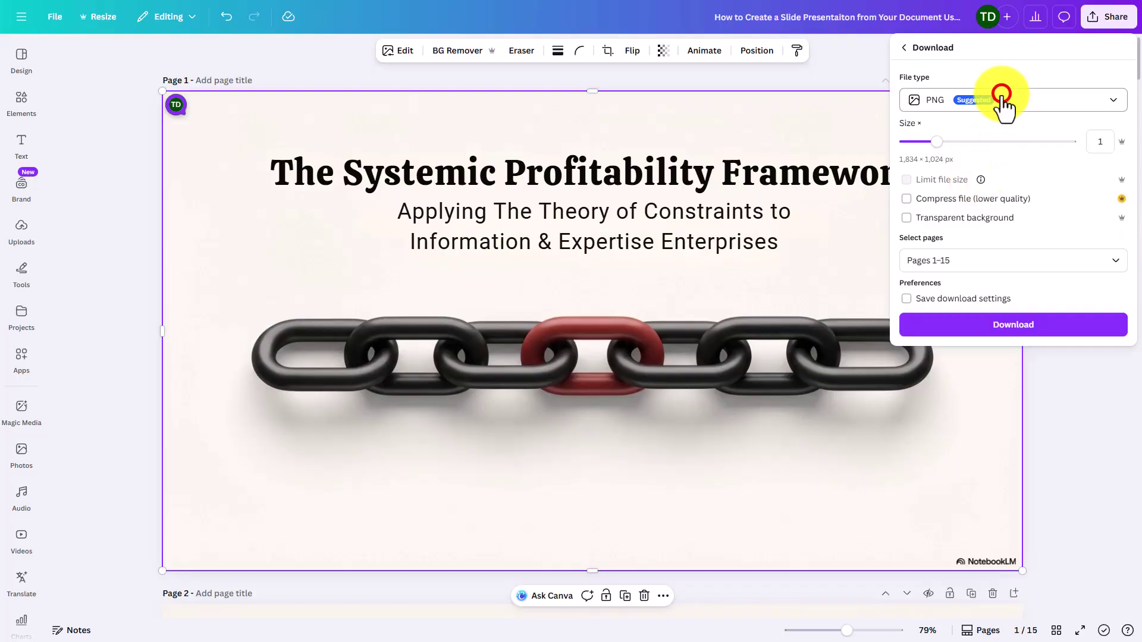
{"action": "left_click", "coordinate": [1001, 96]}
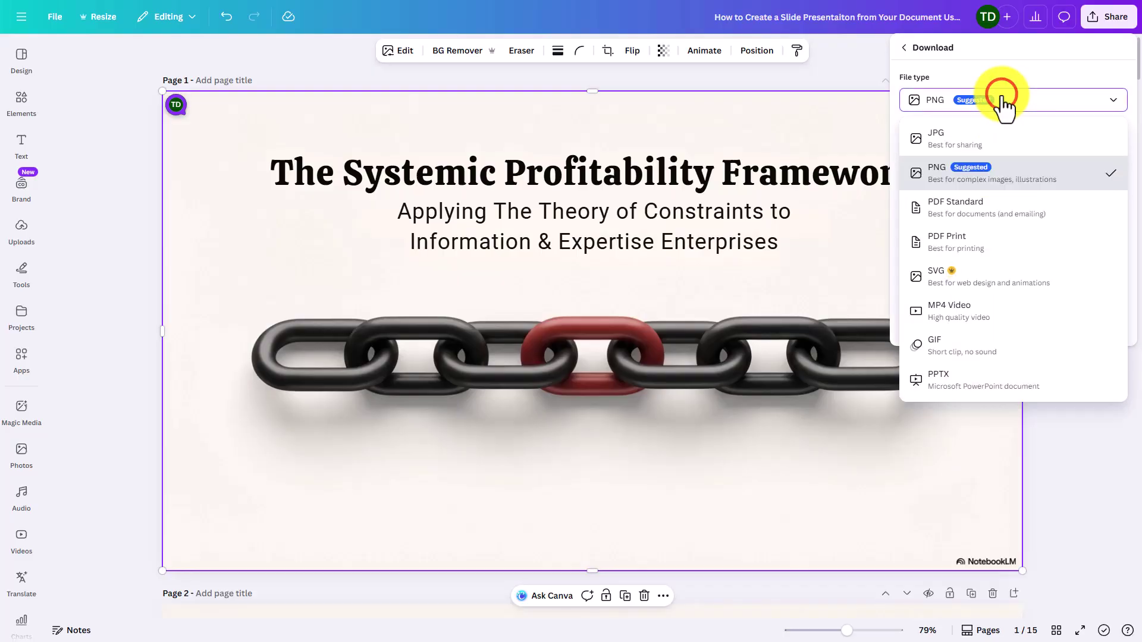
{"action": "left_click", "coordinate": [1002, 100]}
- Show the full list of sharing options, including Google Drive, Dropbox, OneDrive and PowerPoint
{"action": "left_click", "coordinate": [906, 48]}
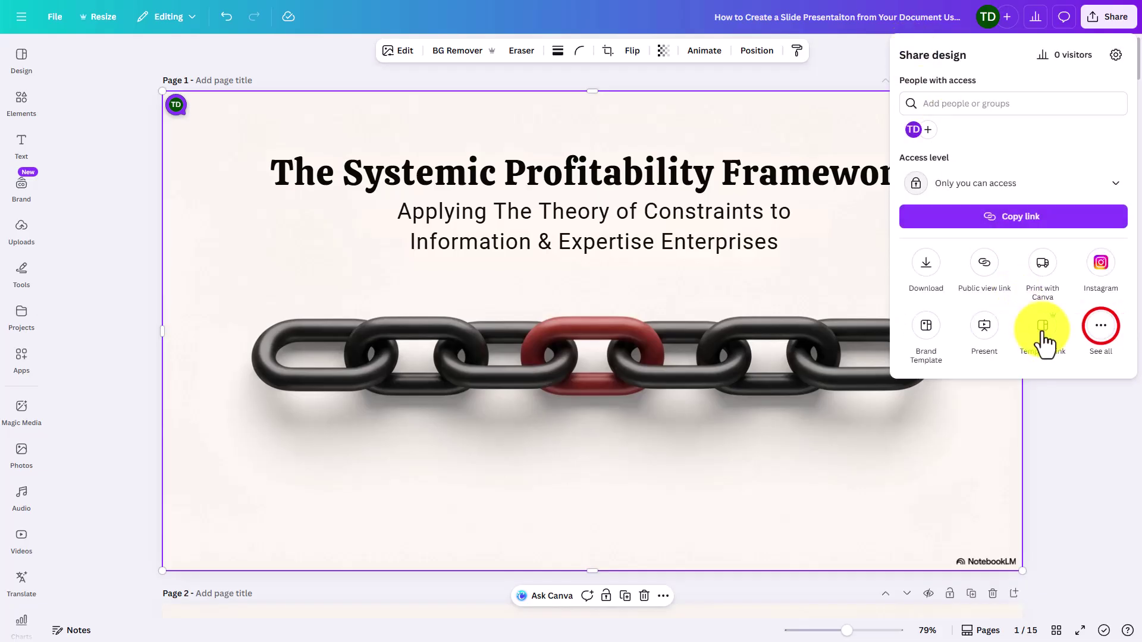
{"action": "left_click", "coordinate": [1101, 326]}
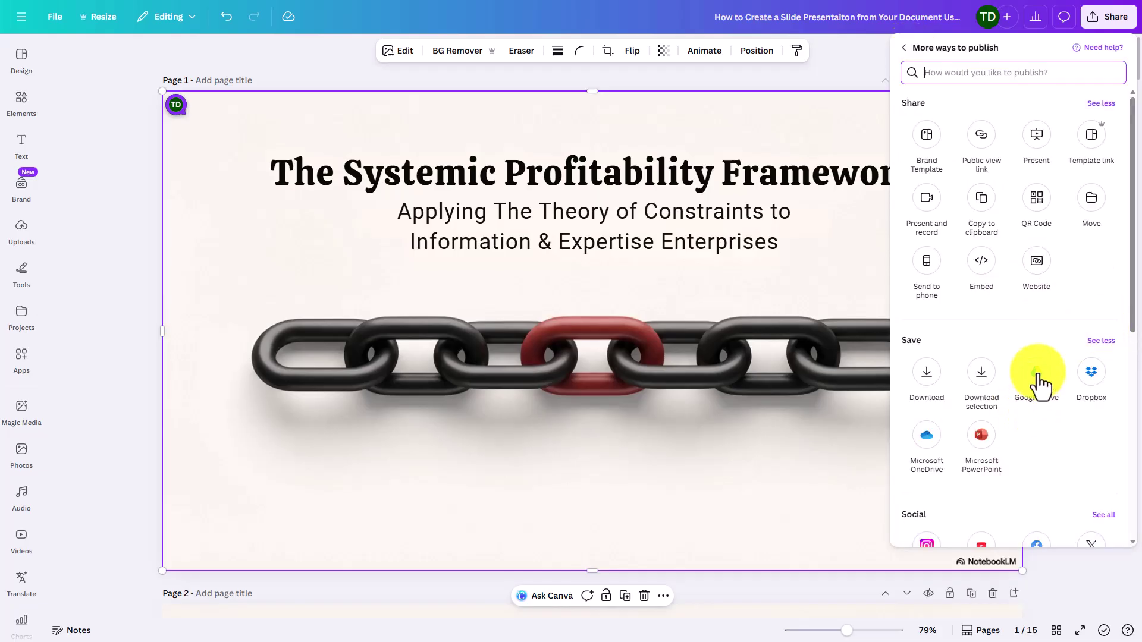